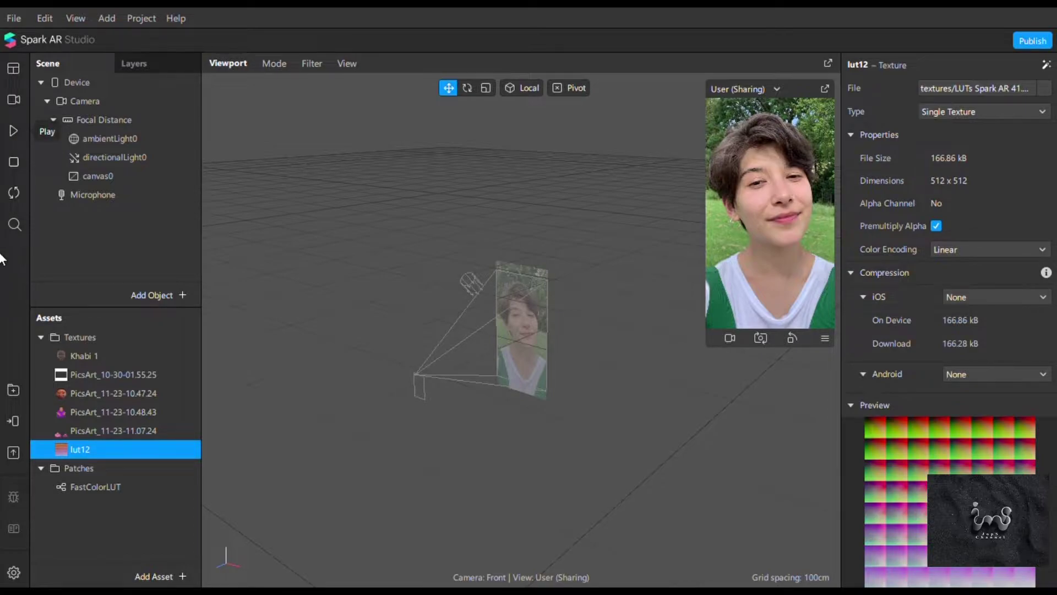
Play the preview, then add a rectangle to the canvas with a new material and select that material
click(17, 132)
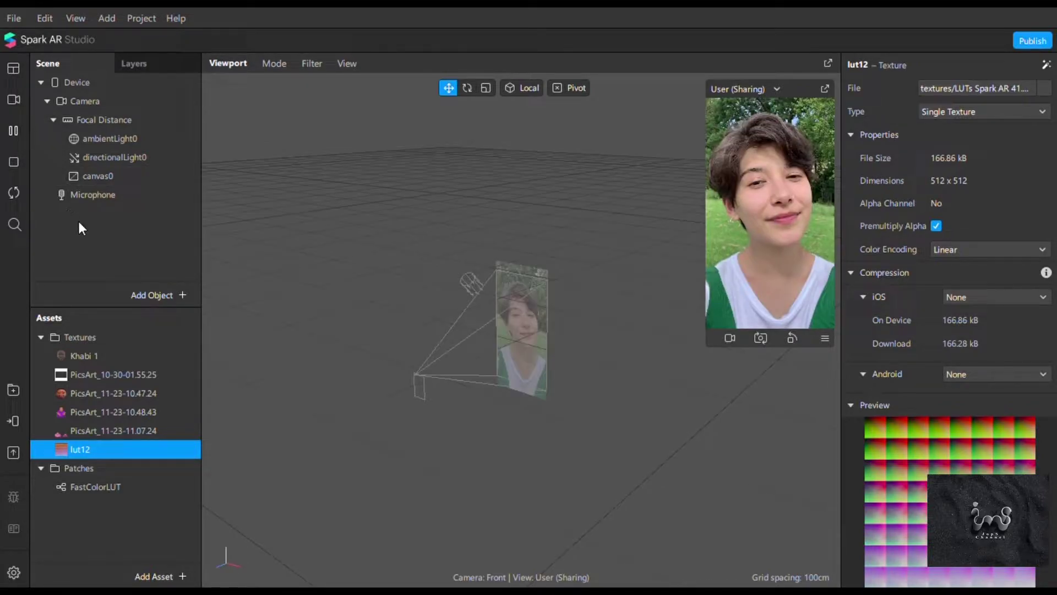
right_click(88, 232)
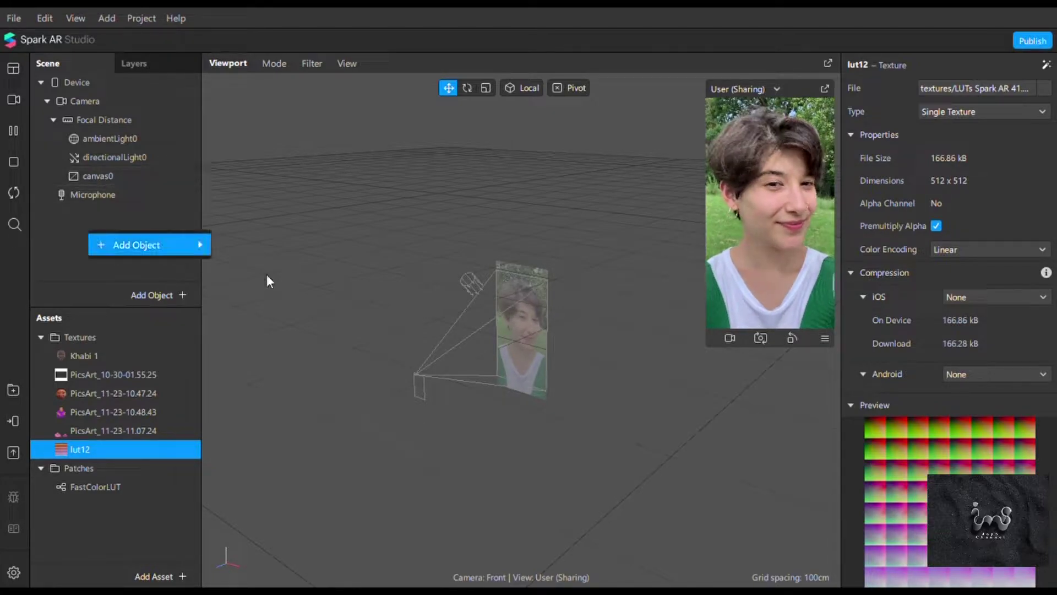
click(249, 367)
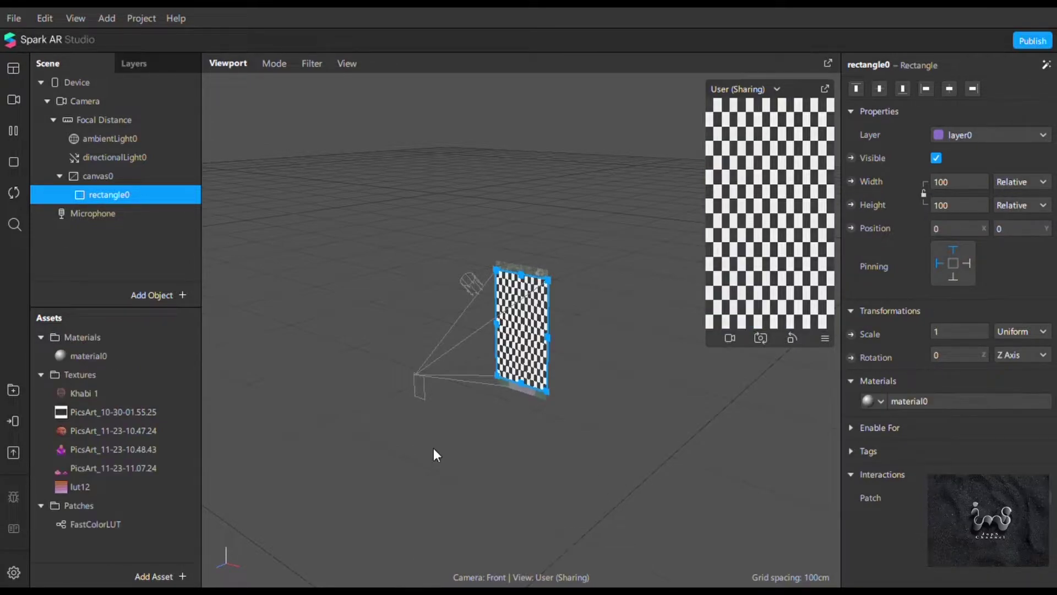
click(138, 359)
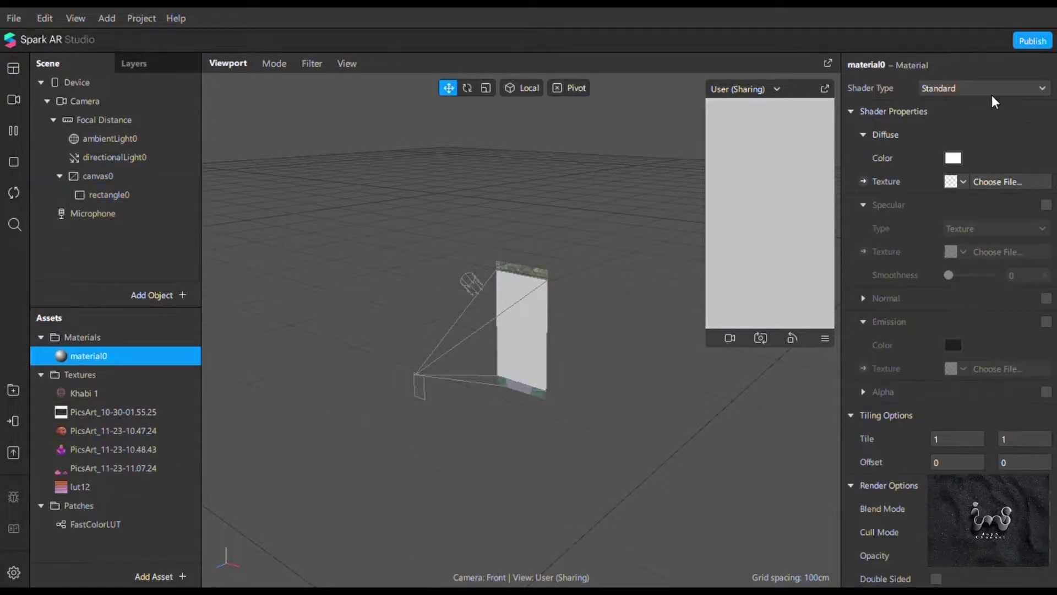
Set material0's shader type to Flat and create a patch for its diffuse texture
click(994, 93)
click(941, 89)
click(862, 178)
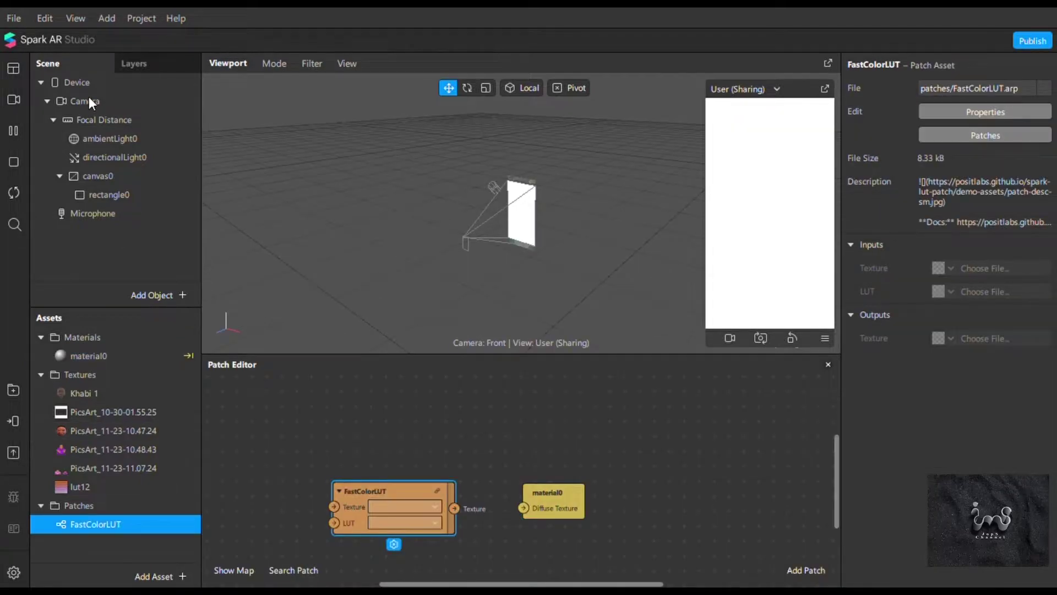
Extract the camera's texture, add it as a patch, and connect it to the Texture input of FastColorLUT
click(89, 98)
click(1046, 212)
drag(101, 506, 232, 495)
drag(295, 476, 334, 507)
Set FastColorLUT's LUT to lut12 and connect its output to material0's Diffuse Texture
click(405, 523)
click(403, 575)
drag(523, 505, 525, 506)
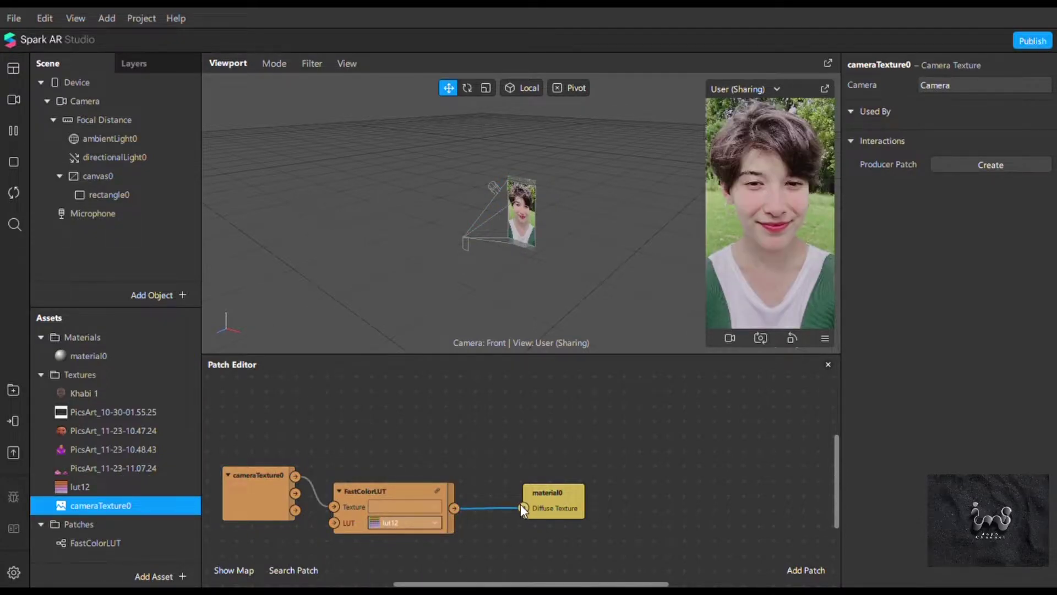
Add a second rectangle under canvas0 and give it a new material
right_click(133, 190)
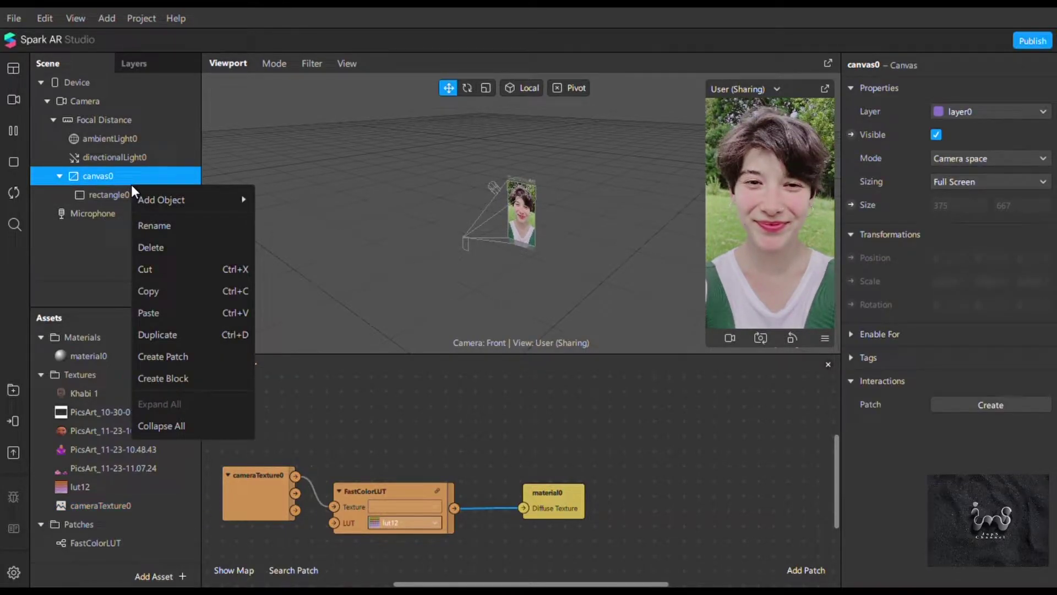
click(164, 200)
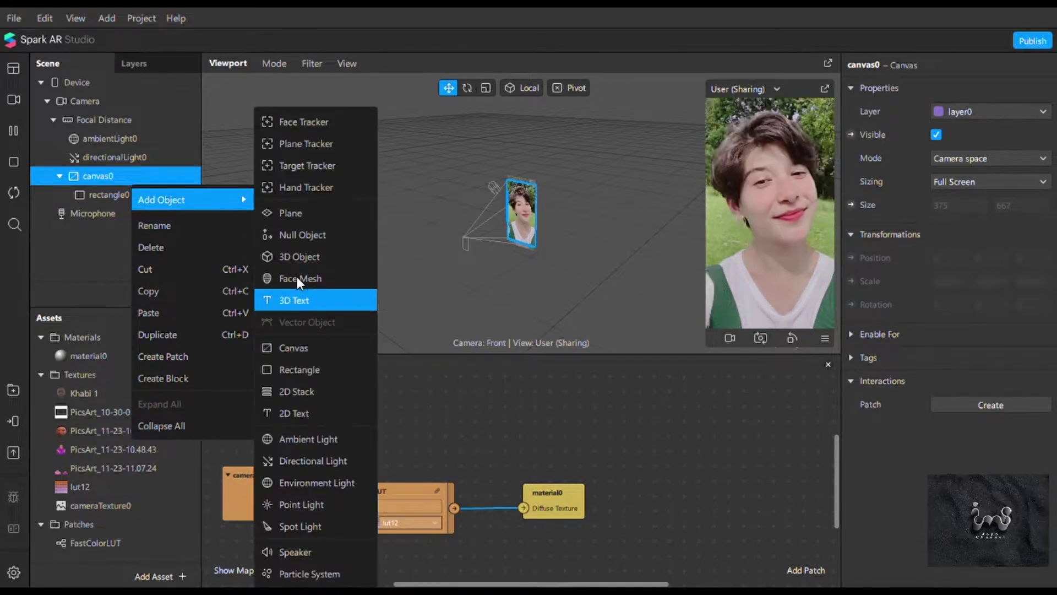
click(300, 370)
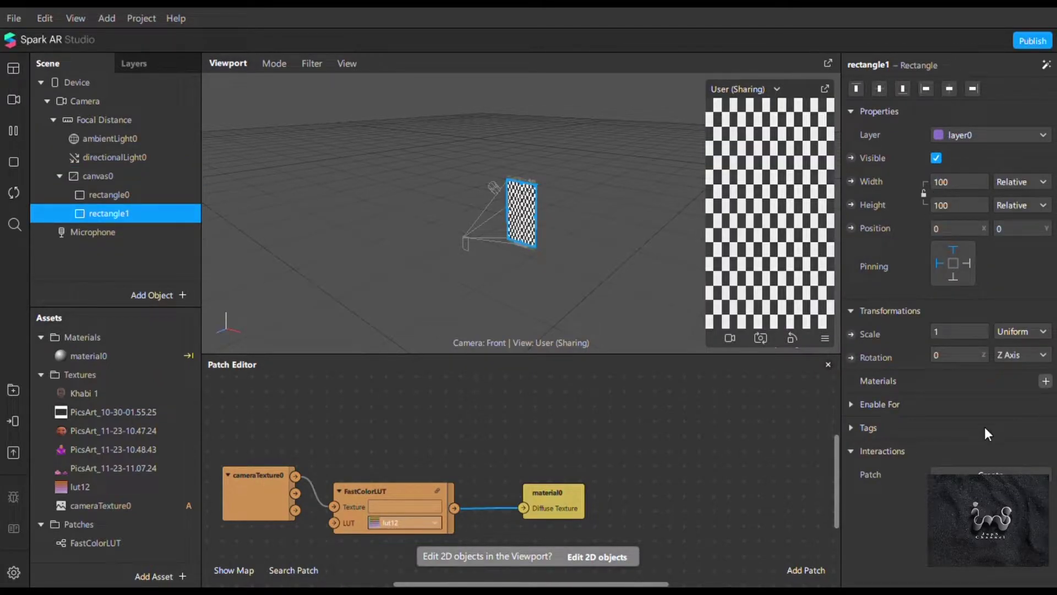
key(Return)
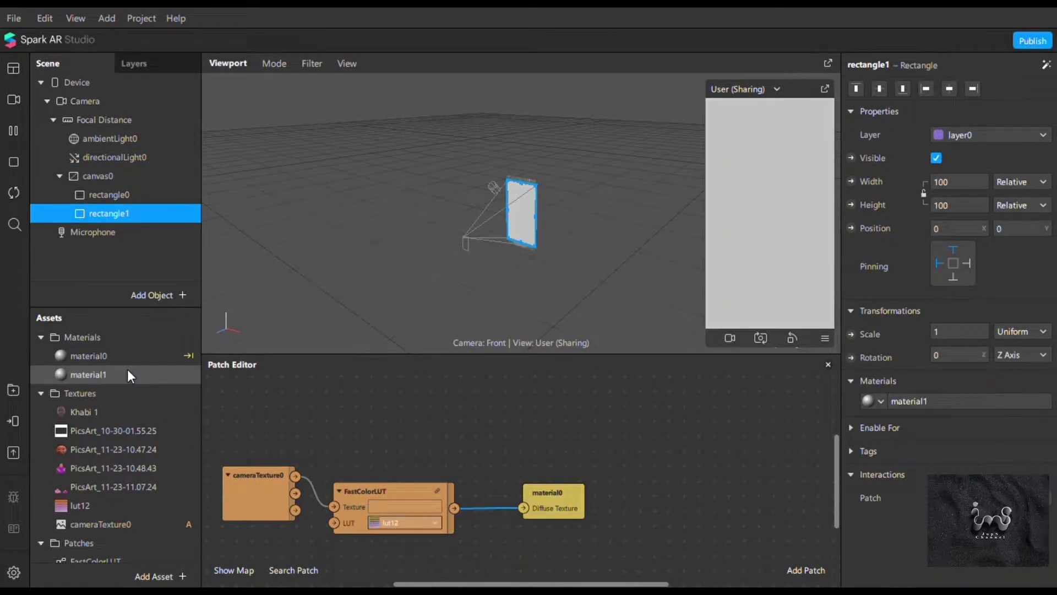
Set material1's shader type to Flat and its diffuse texture to PicsArt_11-23-11.07.24
click(959, 95)
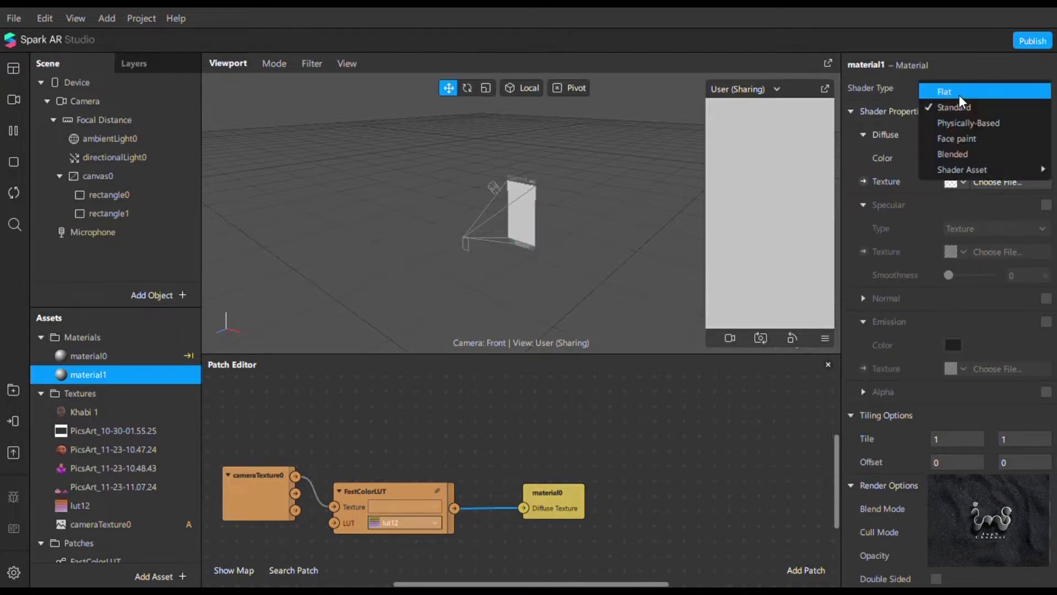
click(960, 95)
click(974, 182)
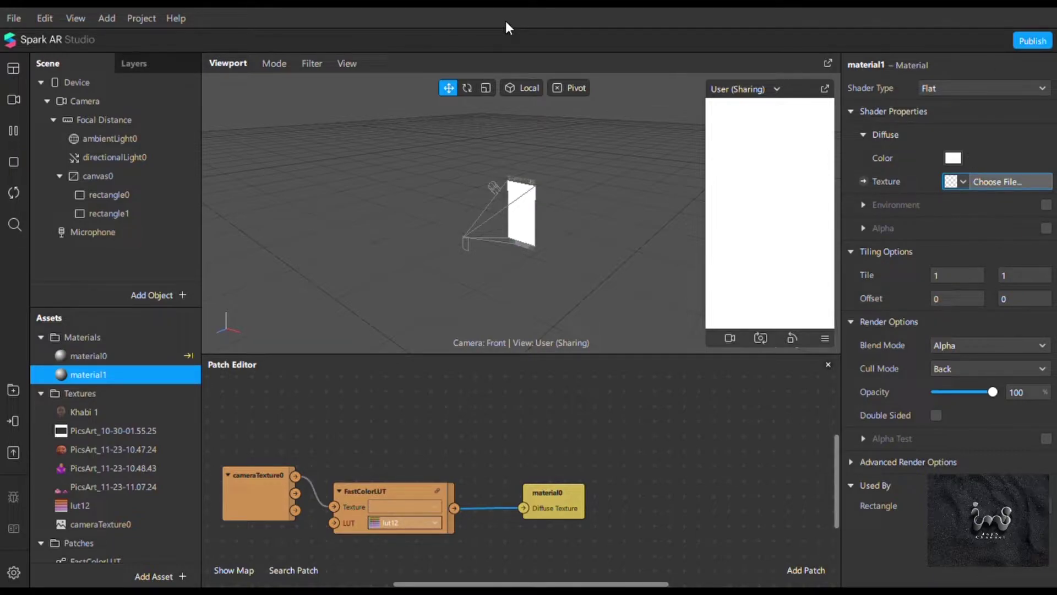
click(963, 181)
click(959, 289)
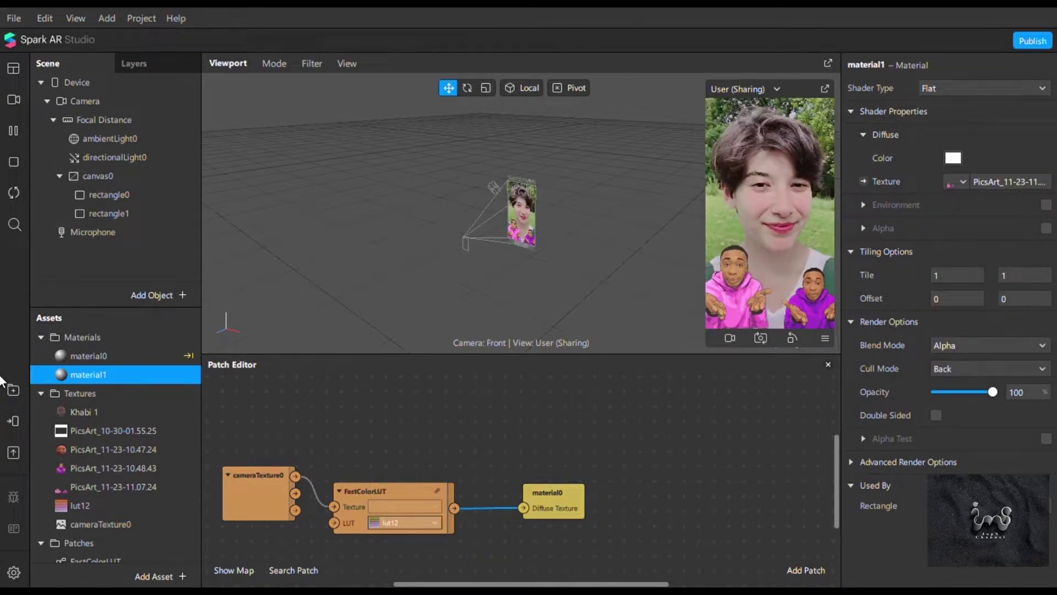
Add a Picker UI patch plus texture patches for PicsArt_11-23-11.07.24, PicsArt_11-23-10.48.43, lut12 and PicsArt_10-30-01.55.25
click(803, 556)
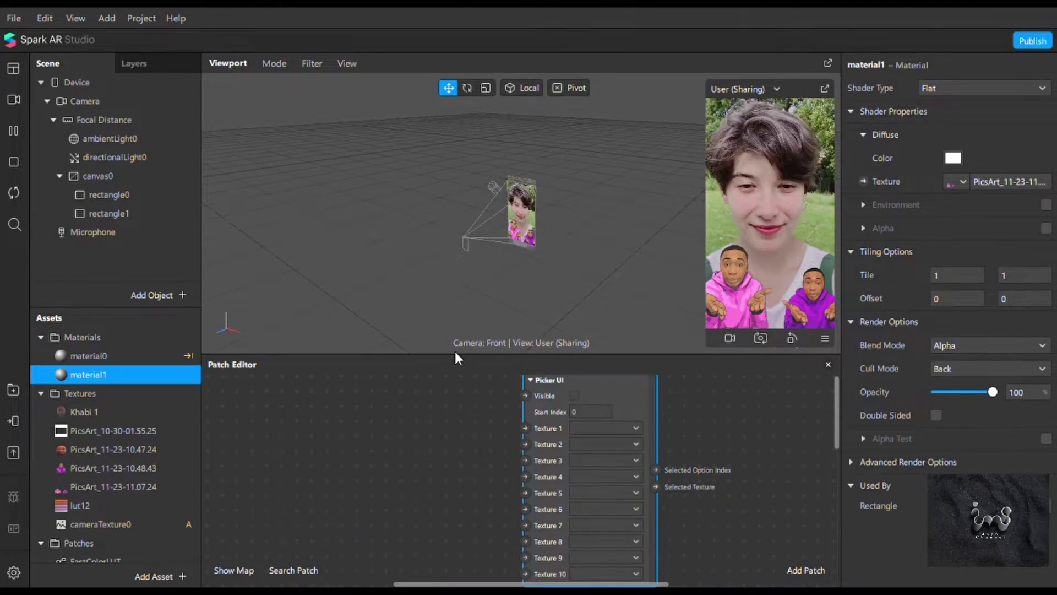
drag(110, 487, 298, 435)
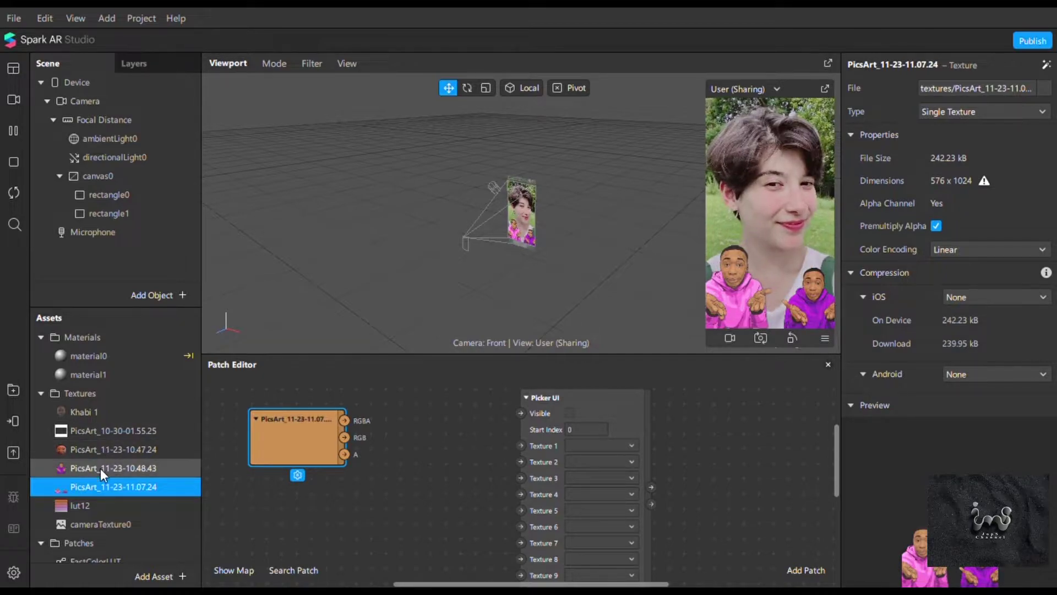
drag(262, 505, 283, 507)
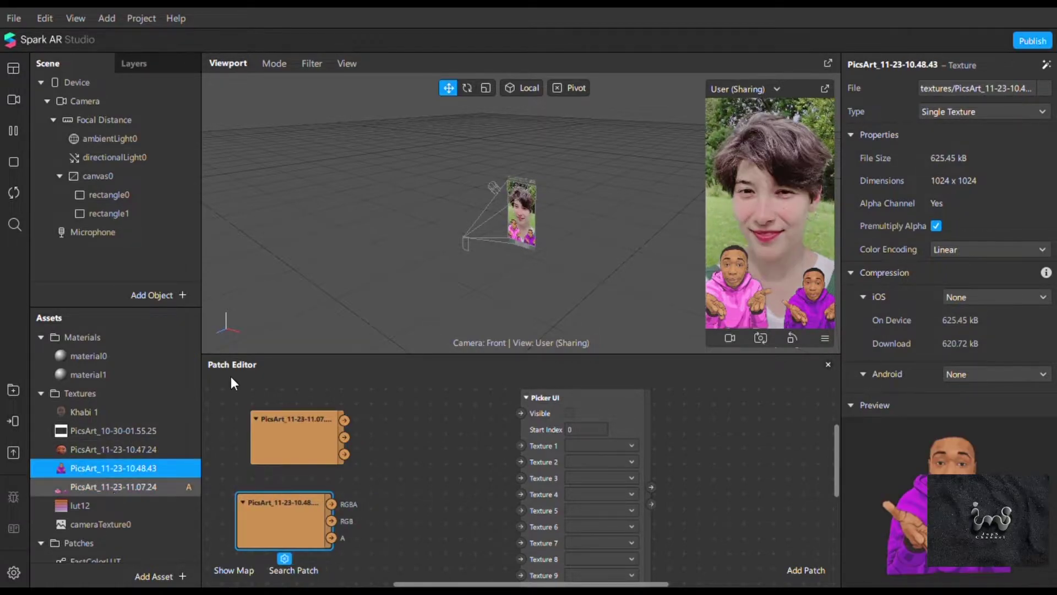
drag(440, 367, 270, 401)
drag(114, 430, 331, 504)
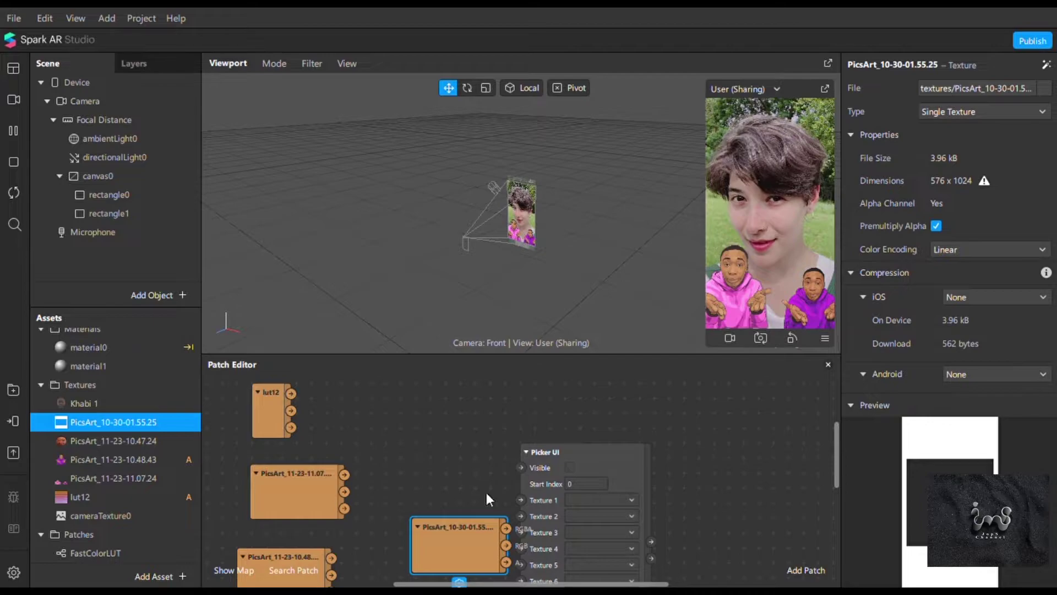
Connect lut12, PicsArt_11-23-11.07.24, PicsArt_10-30-01.55.25 and PicsArt_11-23-10.48.43 to Picker UI Textures 1 to 4, and make the picker visible
drag(520, 500, 291, 393)
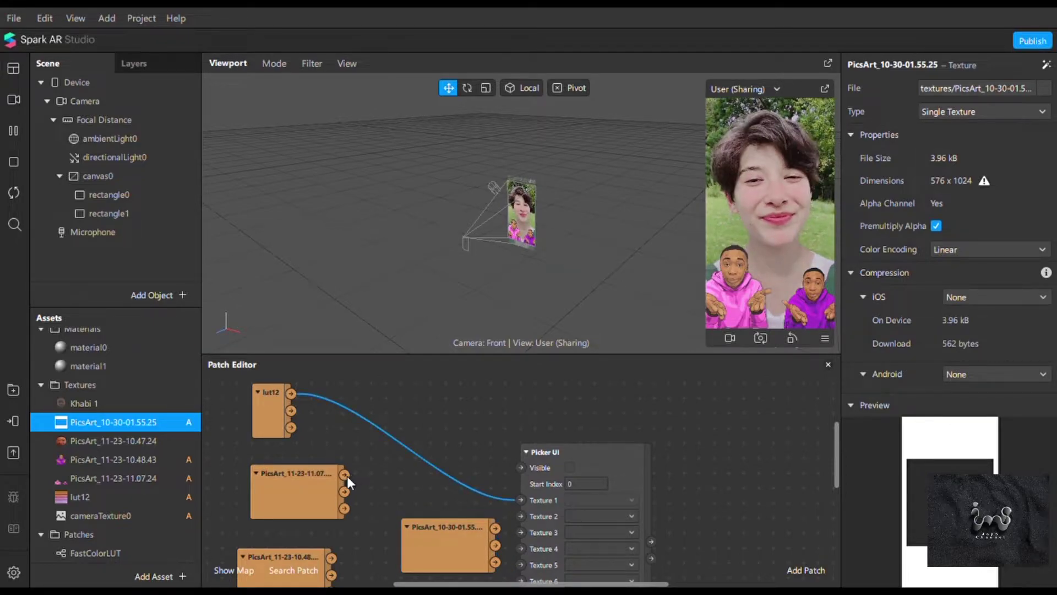
drag(344, 474, 520, 516)
drag(495, 528, 520, 533)
drag(331, 558, 519, 549)
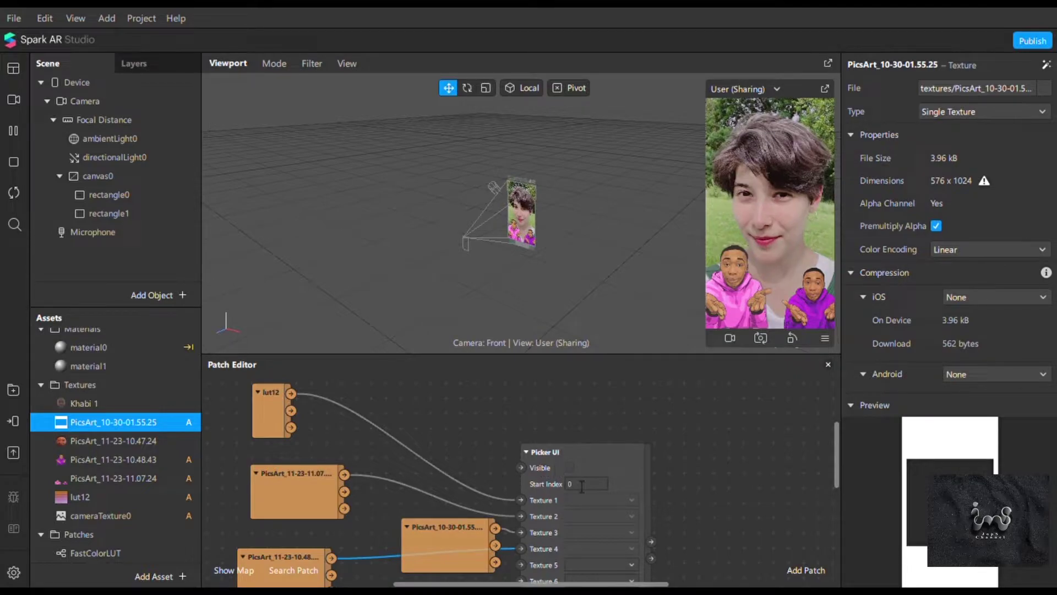
click(571, 467)
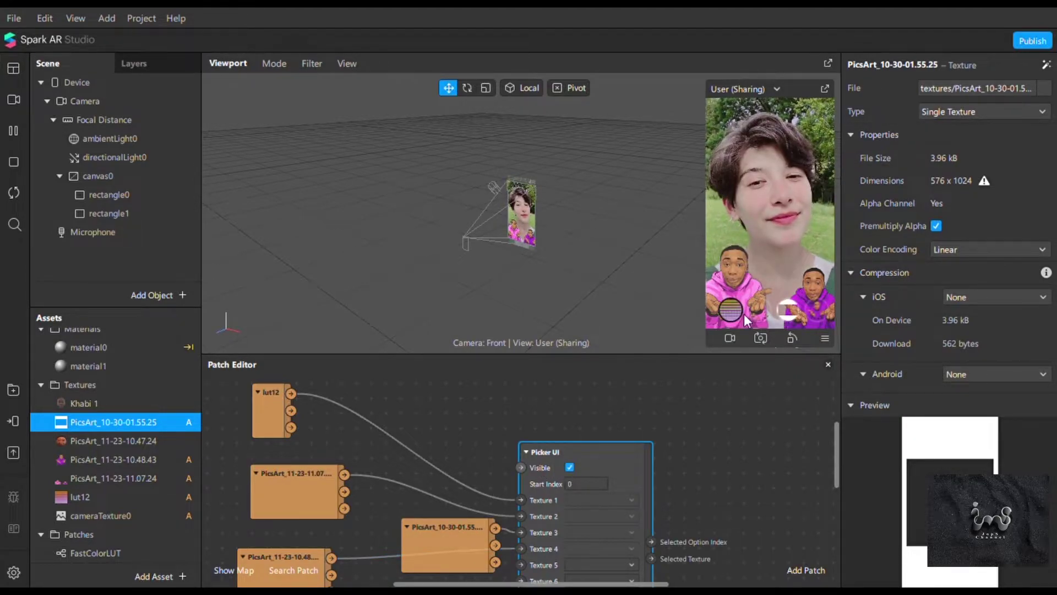
Add an Equals Exactly patch connected to the Picker UI's Selected Option Index output
scroll(682, 465, down, 3)
drag(652, 463, 679, 439)
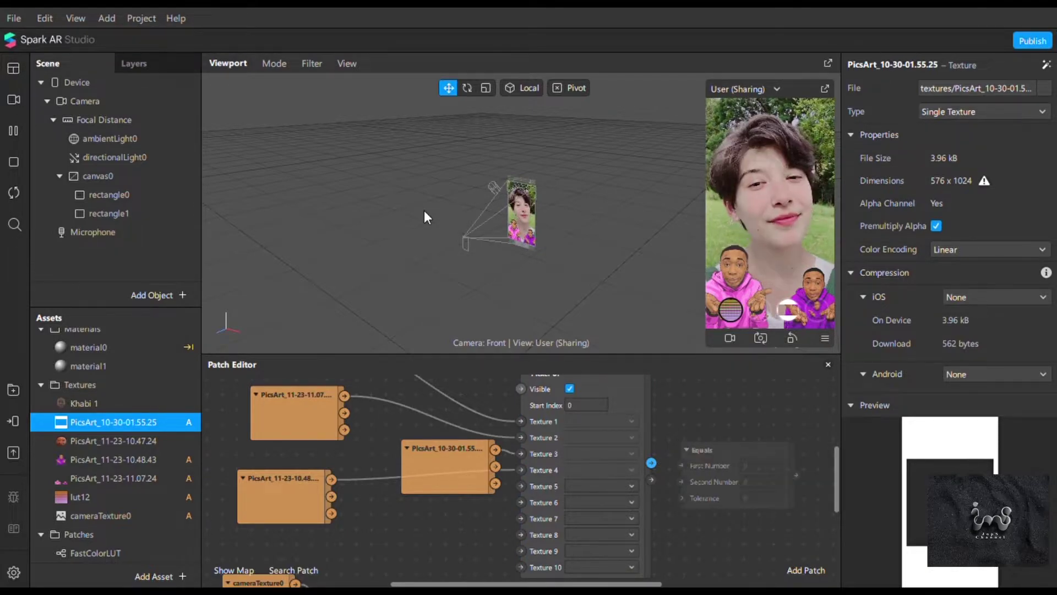
double_click(452, 234)
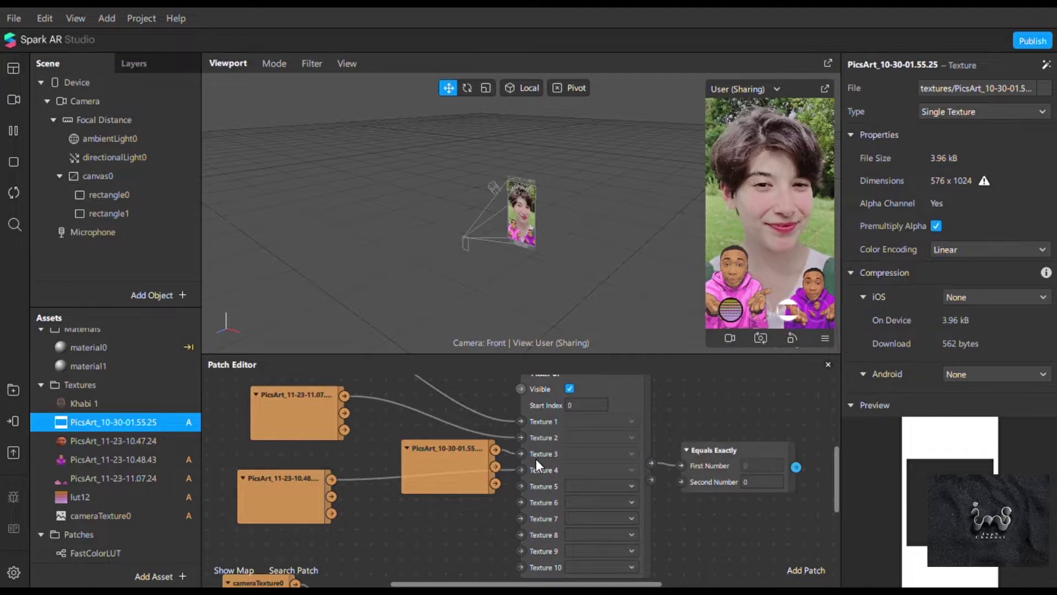
Paste copies of the Equals Exactly patch, spread them out beside the Picker UI, and delete the surplus one
scroll(589, 445, right, 3)
click(590, 445)
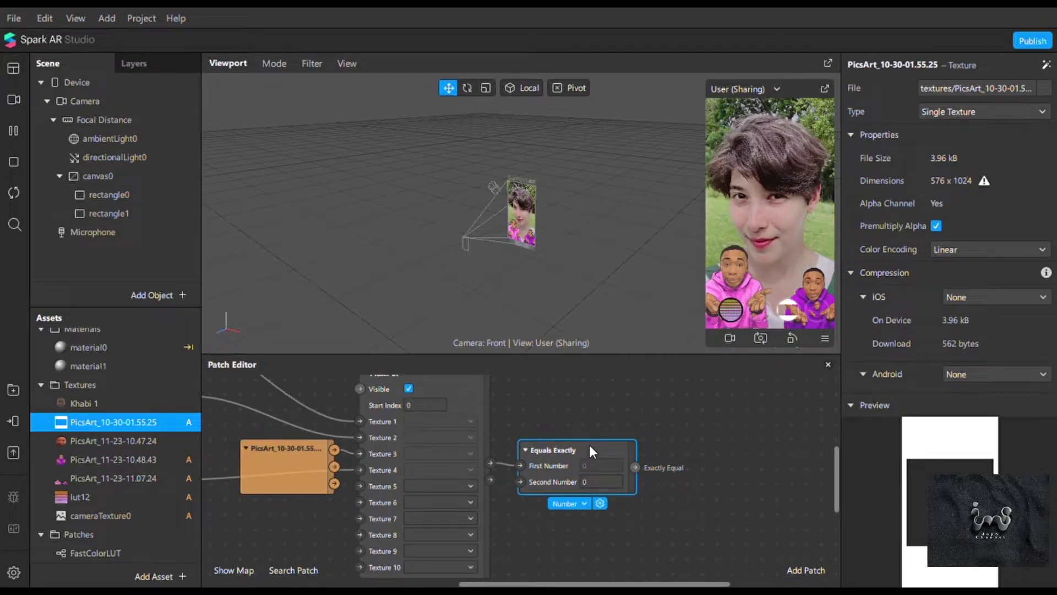
key(ctrl+v)
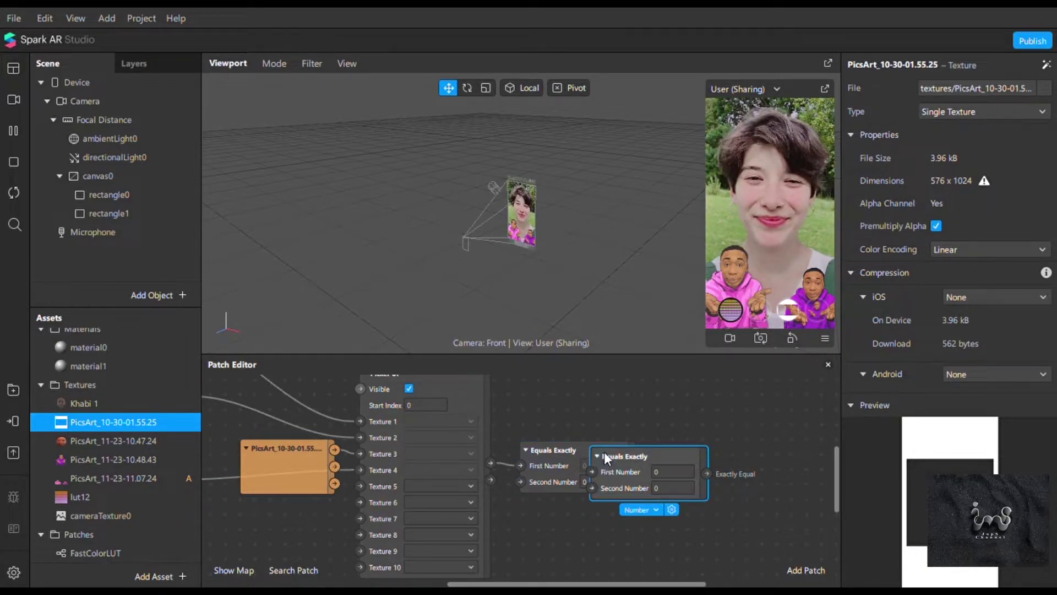
key(ctrl+v)
drag(536, 453, 552, 353)
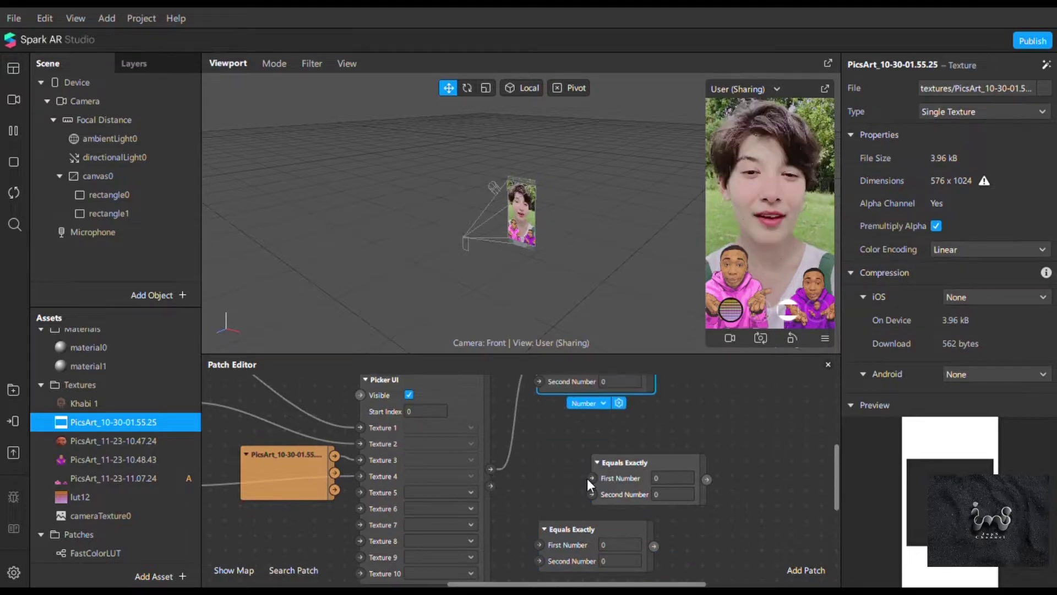
key(ctrl+v)
drag(576, 429, 566, 427)
key(Delete)
Arrange three Equals Exactly copies below the original and connect each to the Picker UI's Selected Option Index
drag(608, 468, 567, 388)
drag(489, 470, 552, 399)
drag(571, 387, 572, 429)
key(ctrl+v)
drag(573, 491, 570, 500)
drag(492, 469, 540, 544)
Set the Second Number of the three lower Equals Exactly patches to 1, 2 and 3 in descending order
click(634, 460)
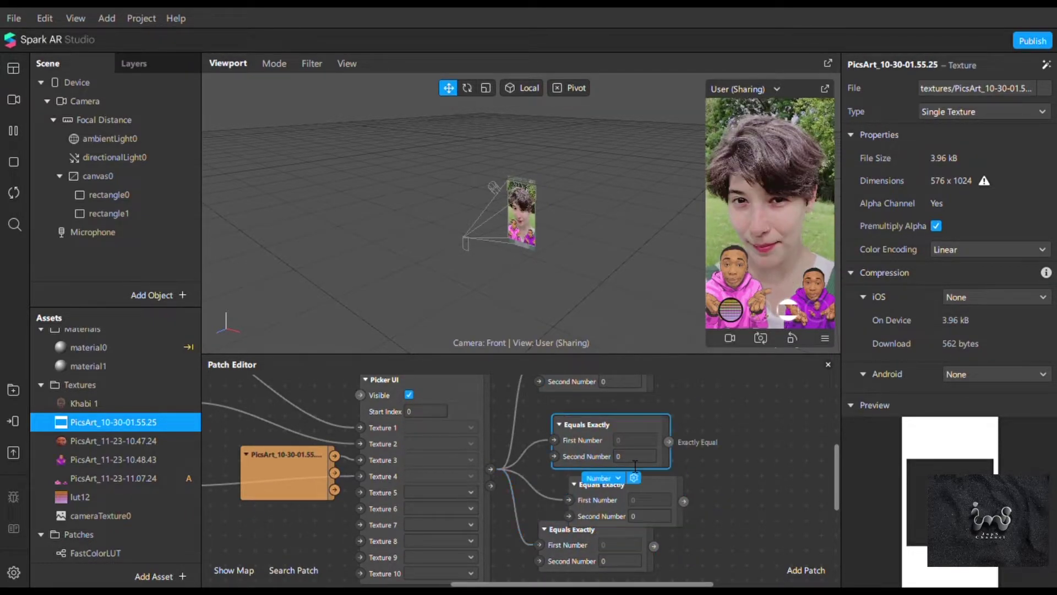
scroll(635, 466, up, 1)
scroll(635, 467, down, 1)
text(1)
scroll(628, 504, down, 1)
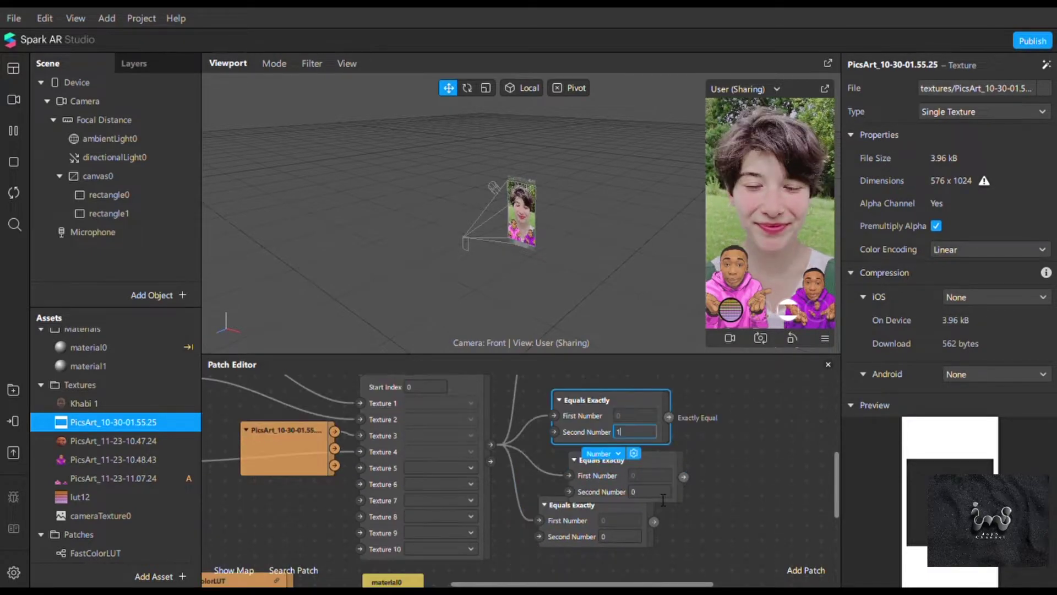
click(647, 490)
text(2)
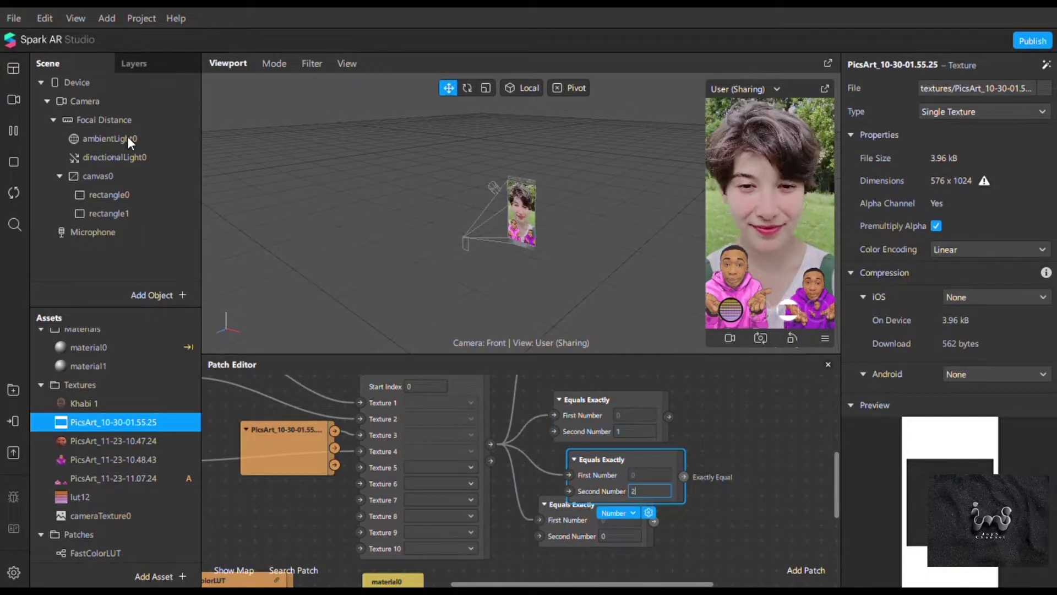
click(620, 536)
text(3)
Create a Visible patch for rectangle1 and drive it from the Equals Exactly patch whose Second Number is 1
click(840, 116)
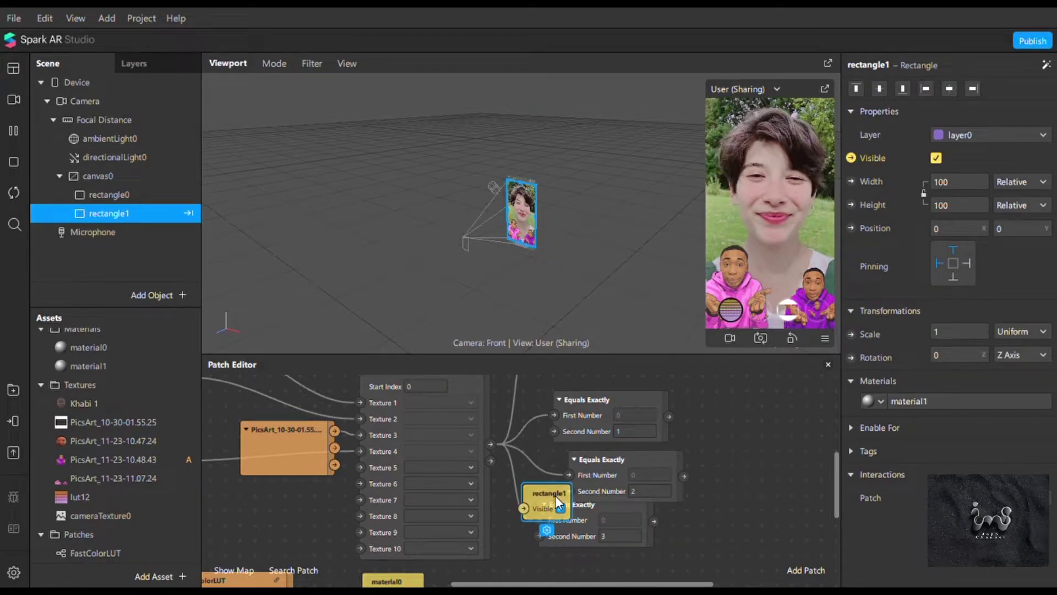
drag(556, 491, 737, 399)
scroll(746, 464, up, 1)
drag(671, 474, 702, 474)
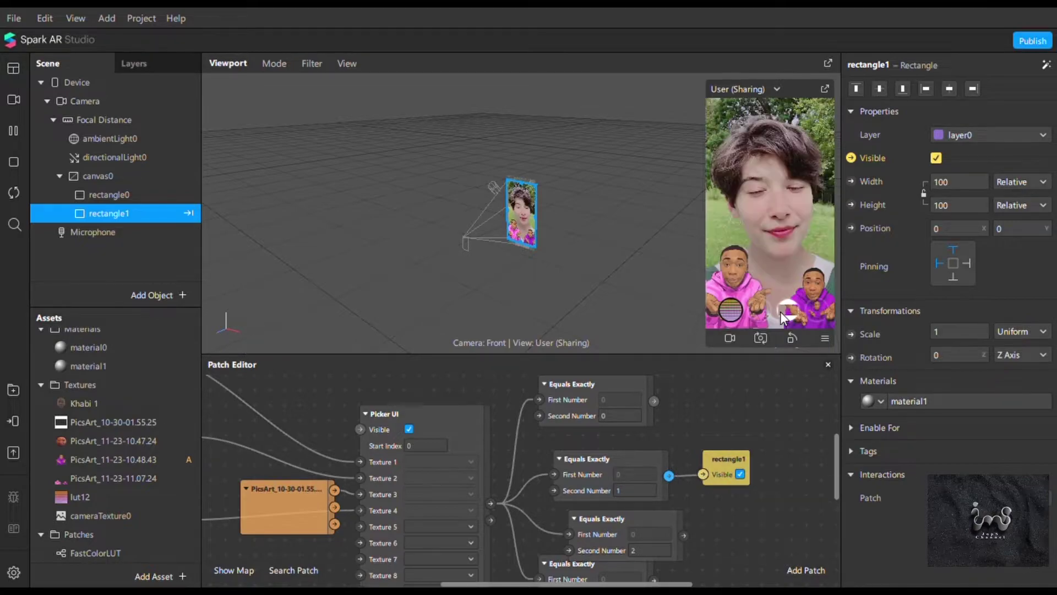
Add a third rectangle under canvas0 and give it a new material
right_click(123, 255)
click(289, 370)
click(1041, 389)
click(952, 448)
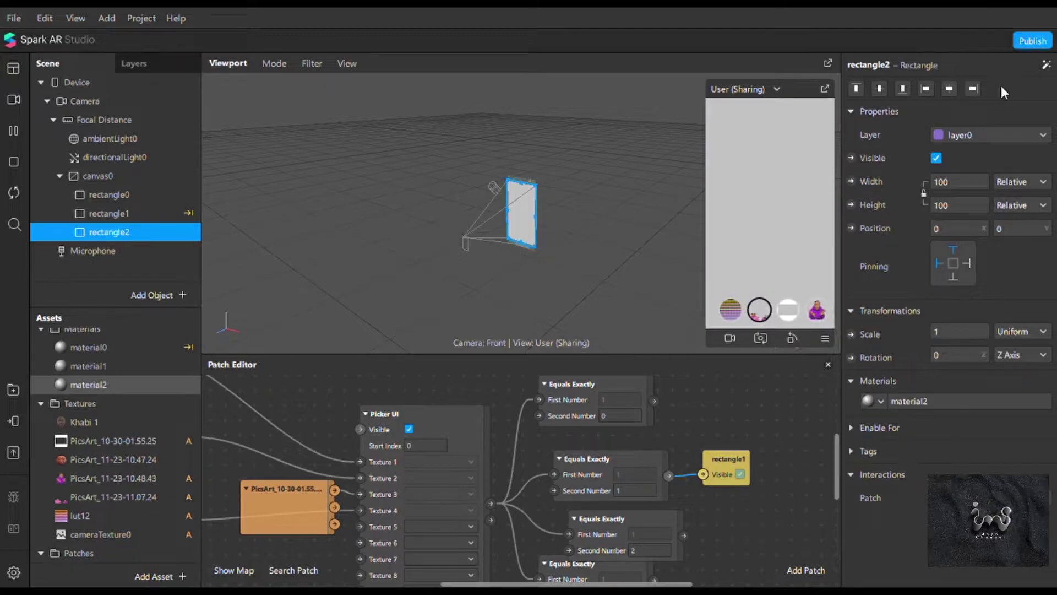
Set material2's shader type to Flat and its diffuse texture to PicsArt_10-30-01.55.25
click(951, 468)
click(962, 183)
click(964, 224)
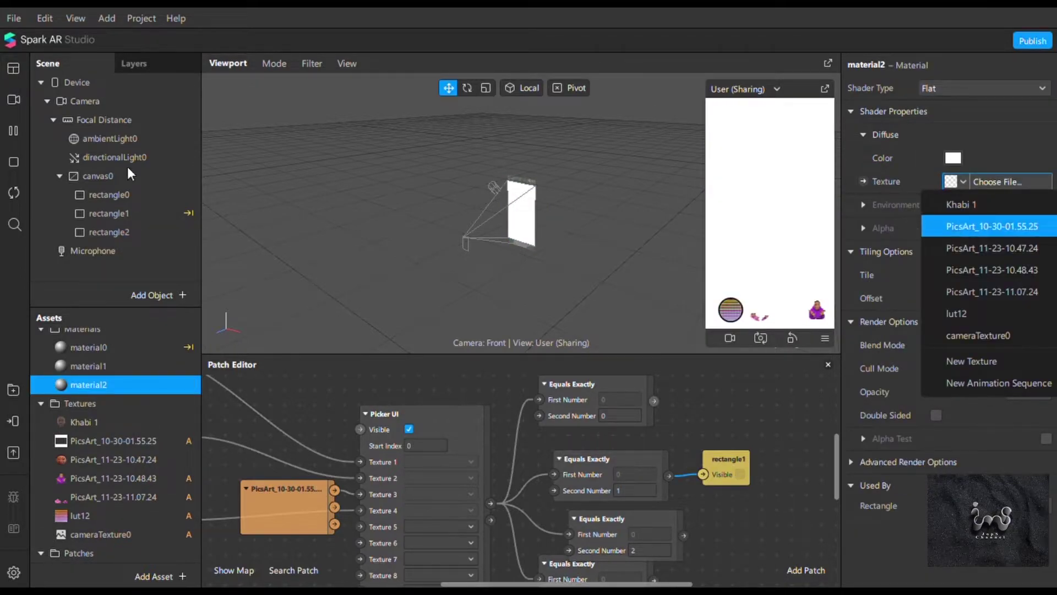
Add a plane to the scene with a new material and select that material
right_click(96, 174)
click(233, 243)
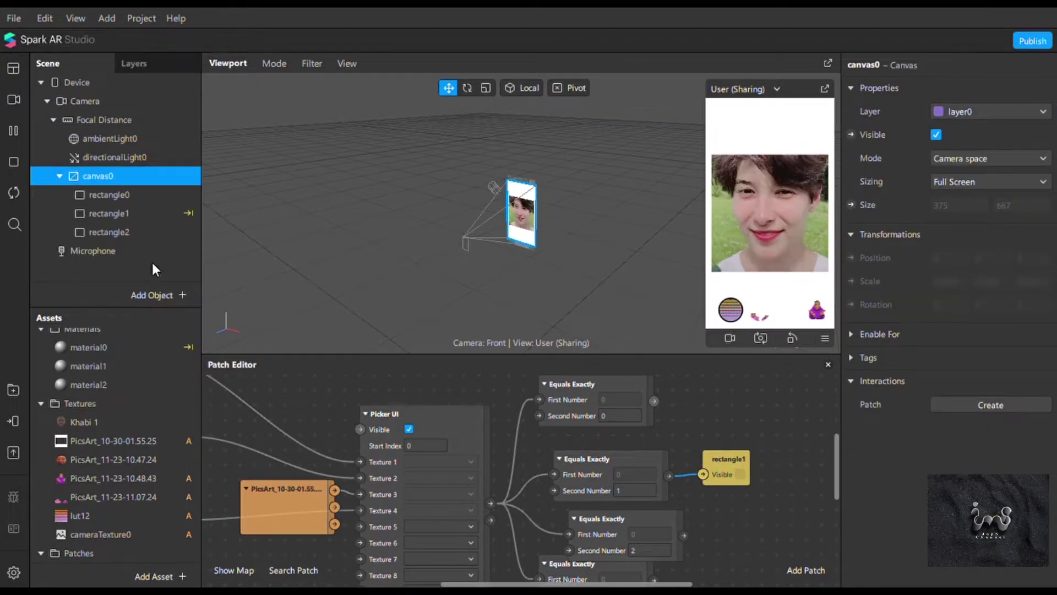
click(153, 264)
right_click(156, 265)
mouse_move(220, 276)
click(309, 189)
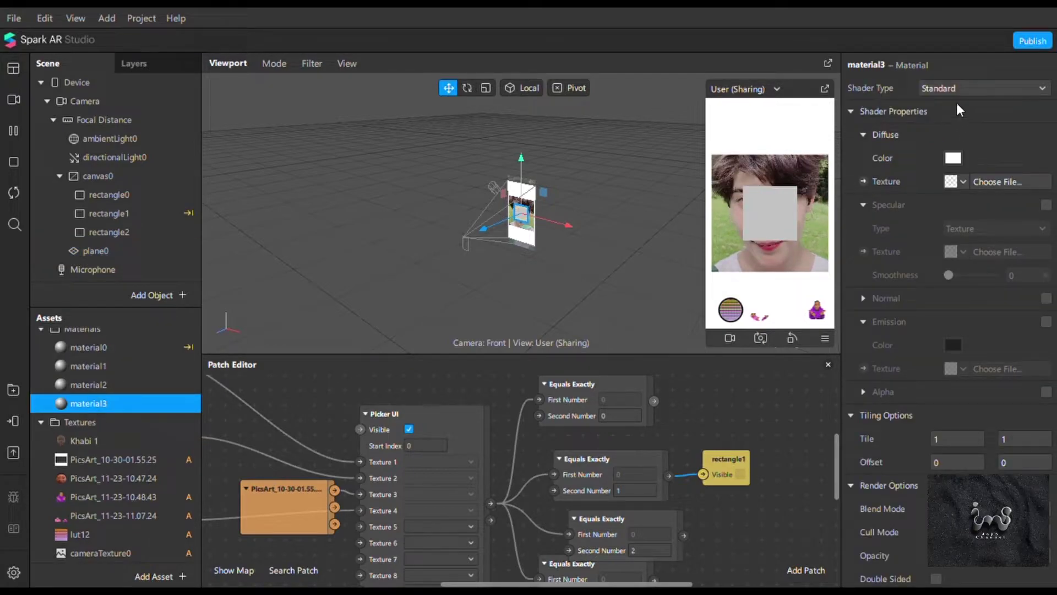
Set material3's shader type to Flat and its diffuse texture to PicsArt_11-23-10.48.43
click(954, 85)
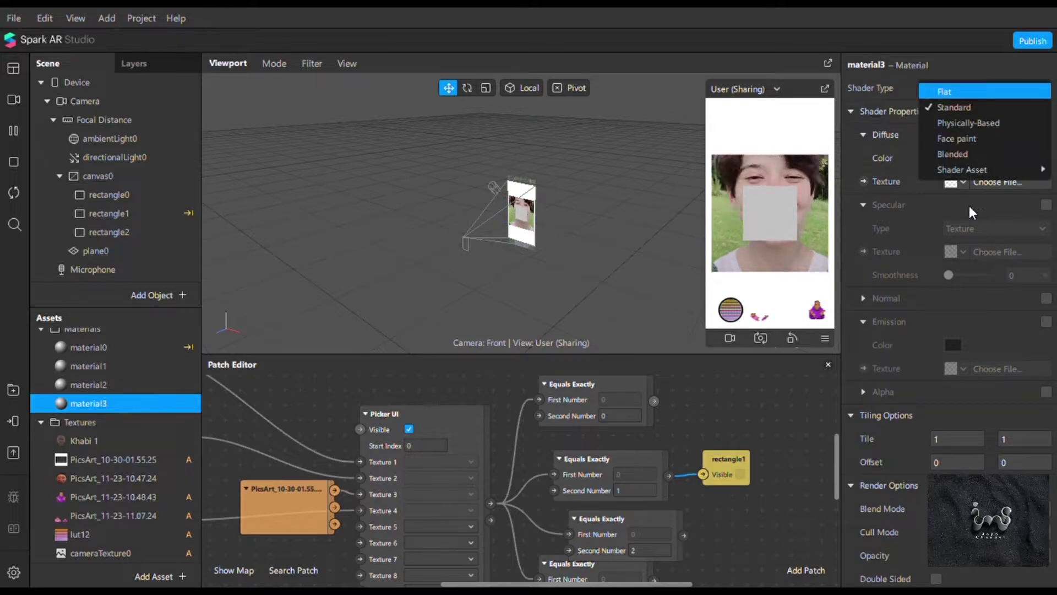
key(Return)
click(959, 181)
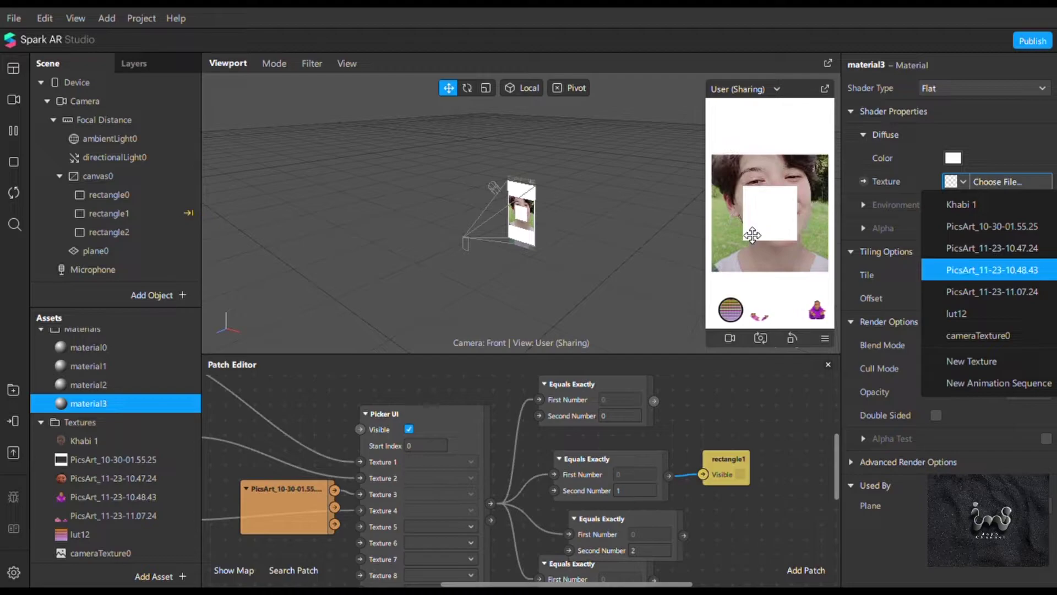
click(962, 266)
From the back view, enlarge plane0 to about 1.99 scale in X and Y and lower it to about -0.133 in Y
click(347, 64)
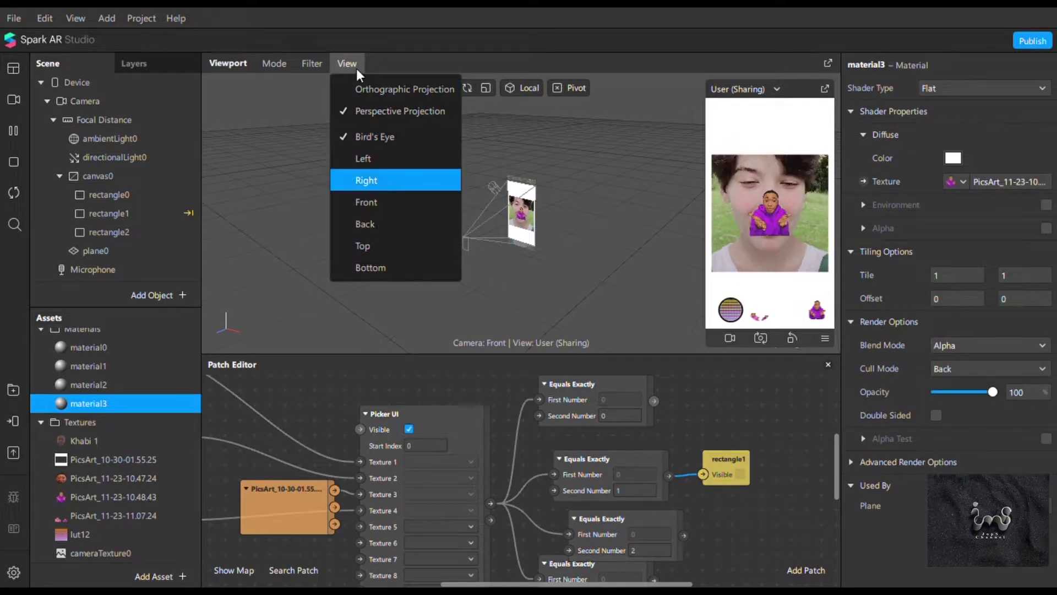
click(353, 223)
click(512, 208)
click(514, 220)
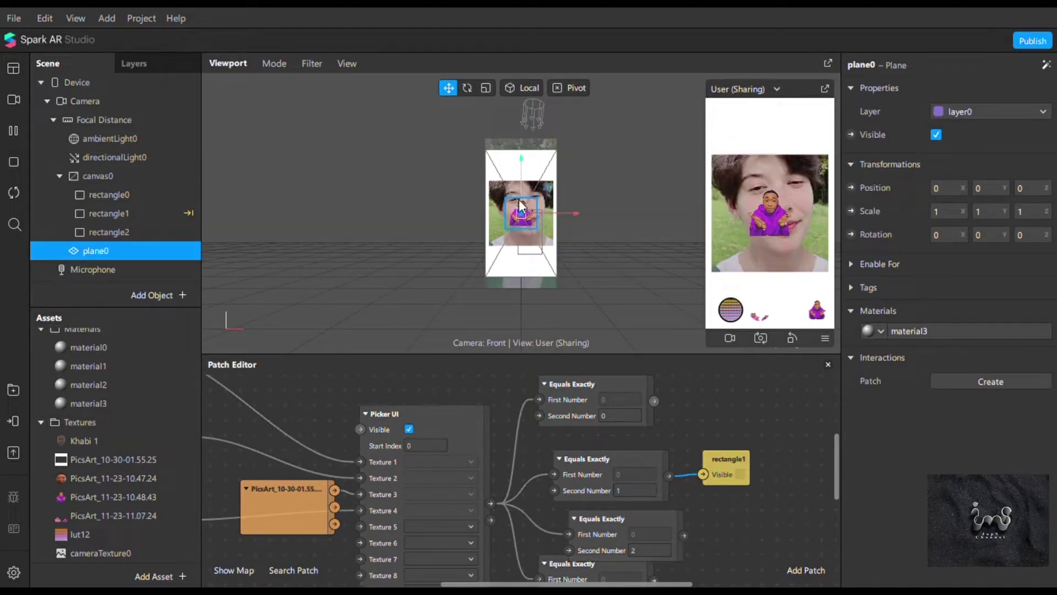
drag(504, 230, 504, 224)
click(486, 88)
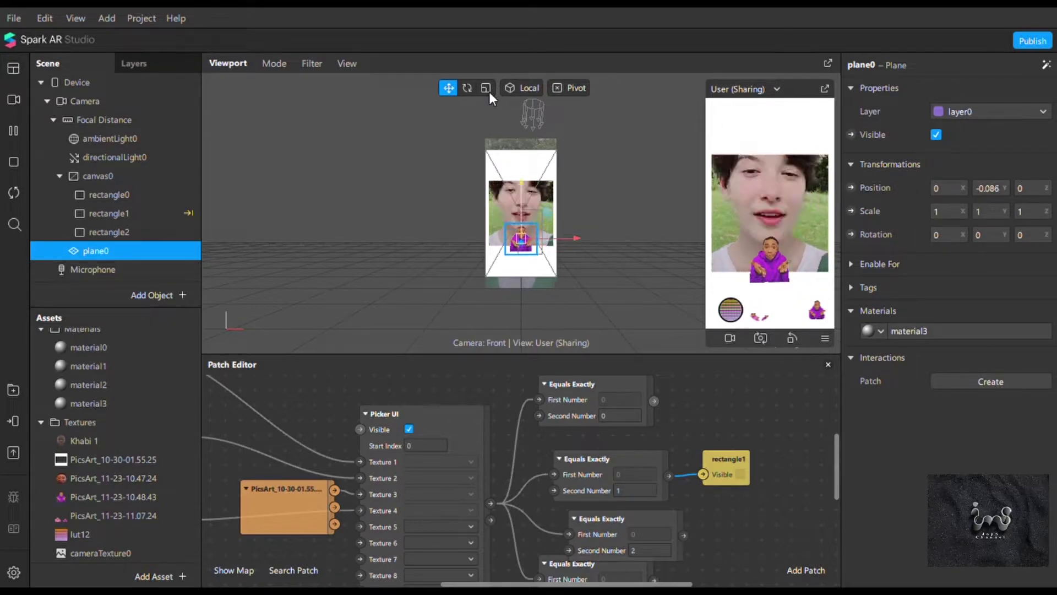
drag(567, 201, 587, 192)
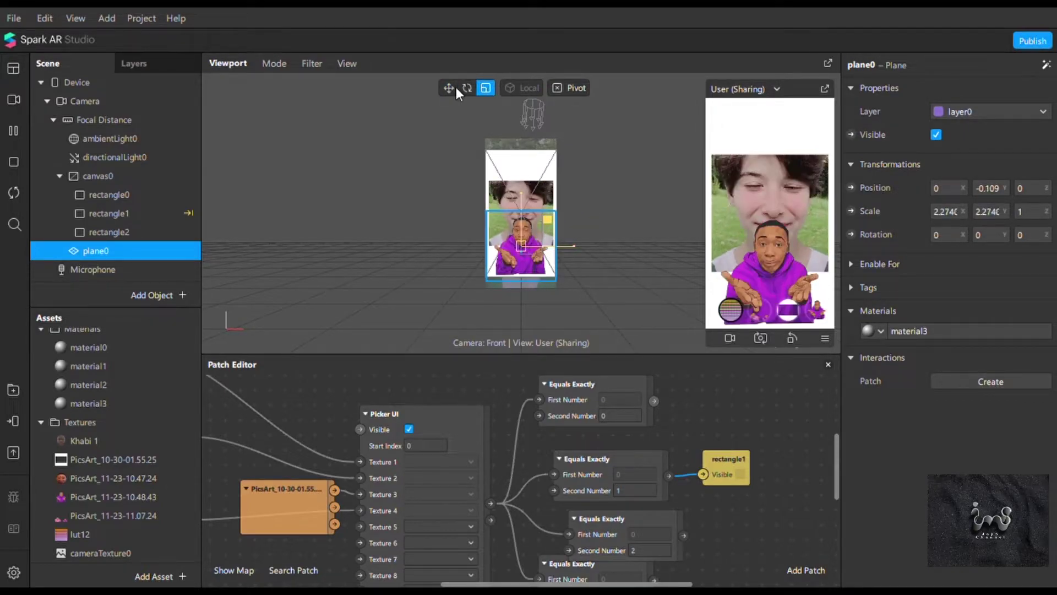
click(451, 88)
drag(520, 212, 550, 214)
click(486, 88)
drag(476, 199, 519, 225)
click(449, 88)
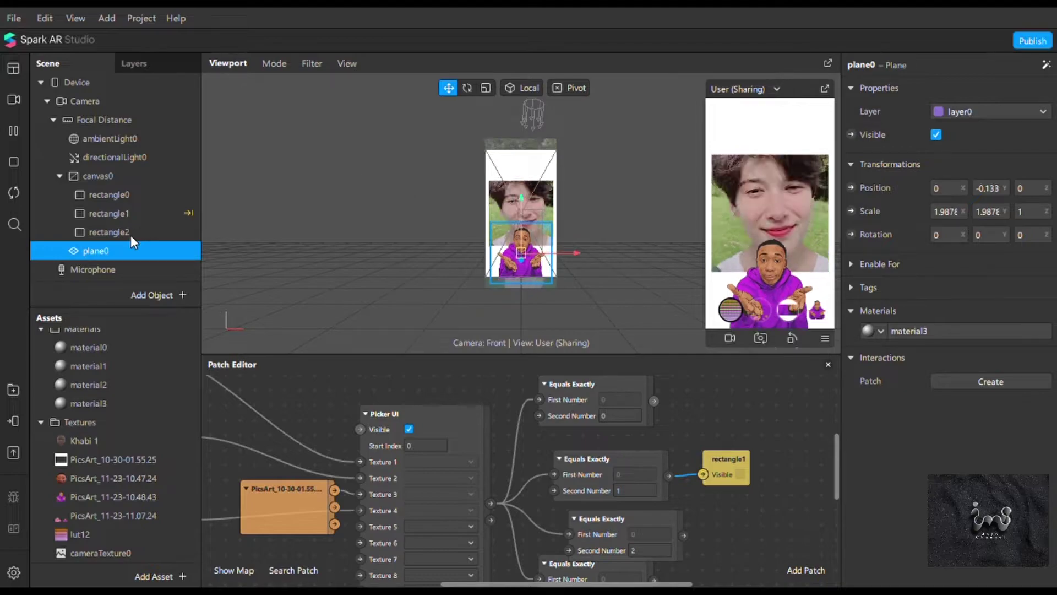
Create Visible patches for rectangle2 and plane0 and drive both from the Equals Exactly patch whose Second Number is 2
click(849, 157)
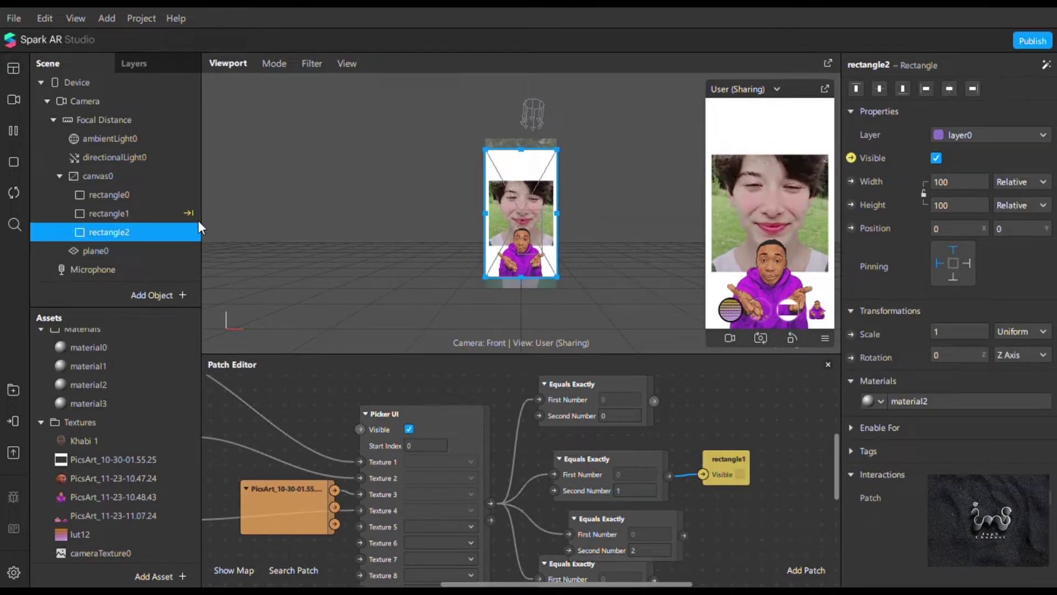
click(126, 244)
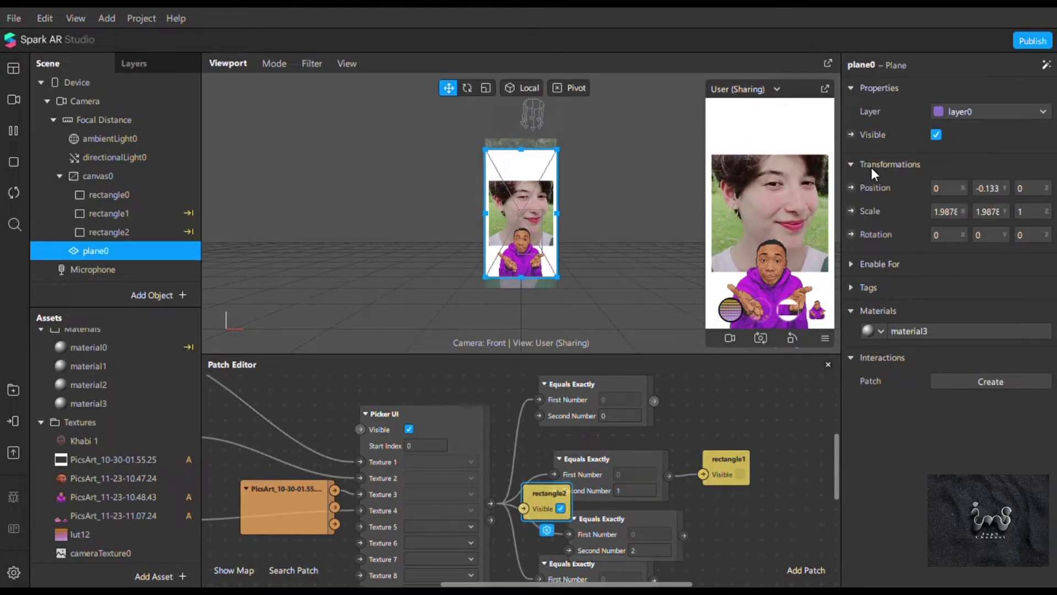
click(851, 134)
drag(537, 489, 746, 549)
drag(684, 535, 733, 564)
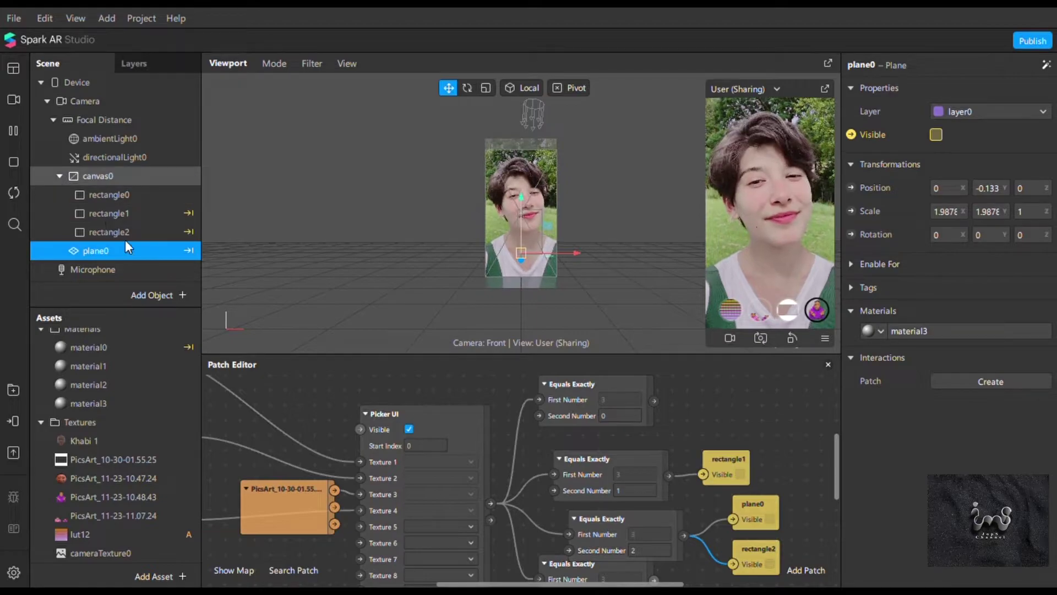
Collapse canvas0, add a face tracker to the scene and add a face mesh beneath it
click(59, 176)
right_click(125, 243)
mouse_move(173, 255)
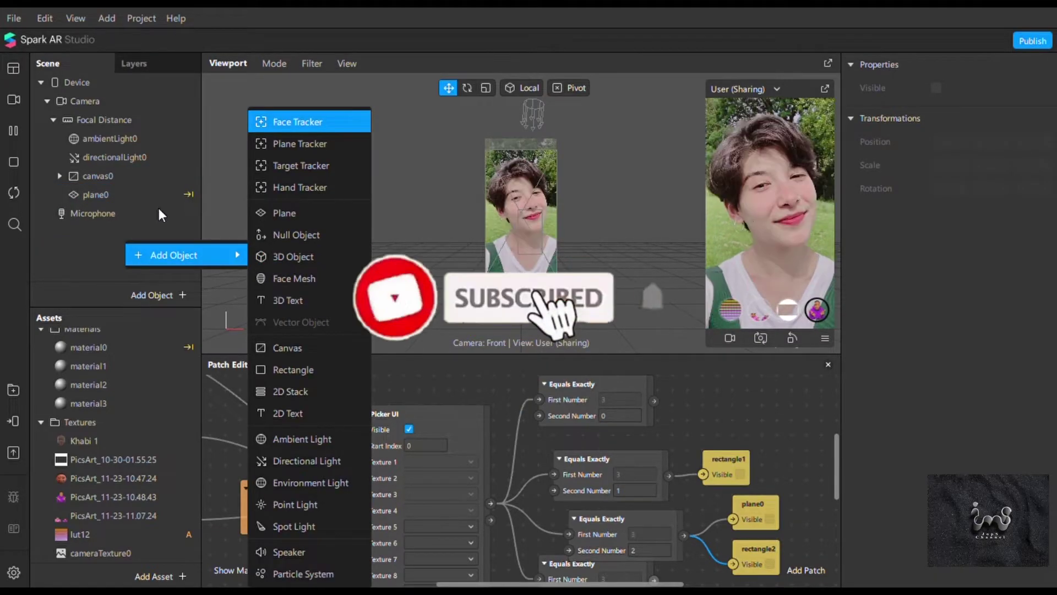
key(Return)
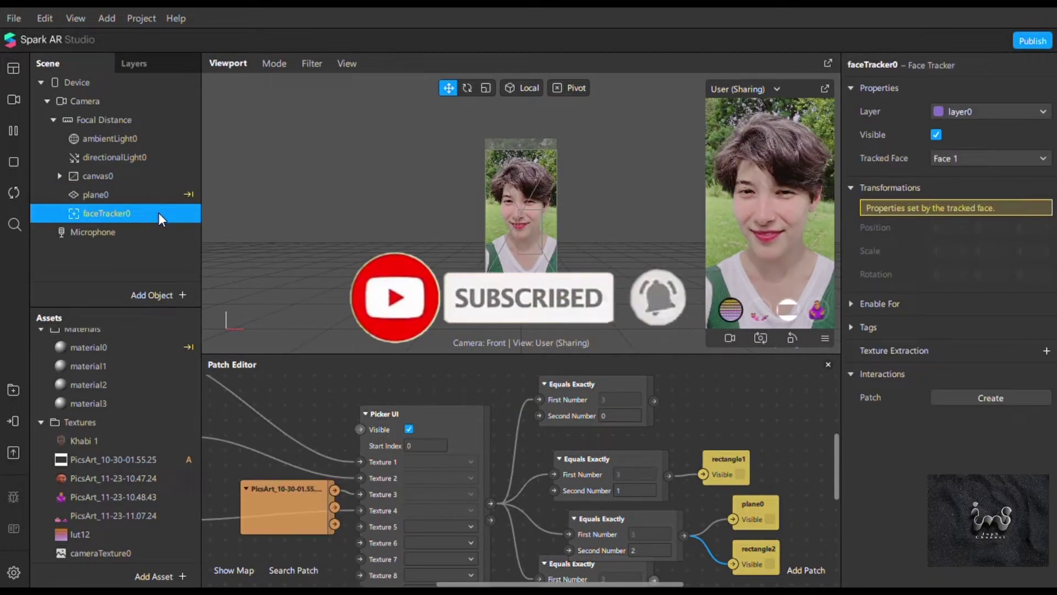
right_click(160, 213)
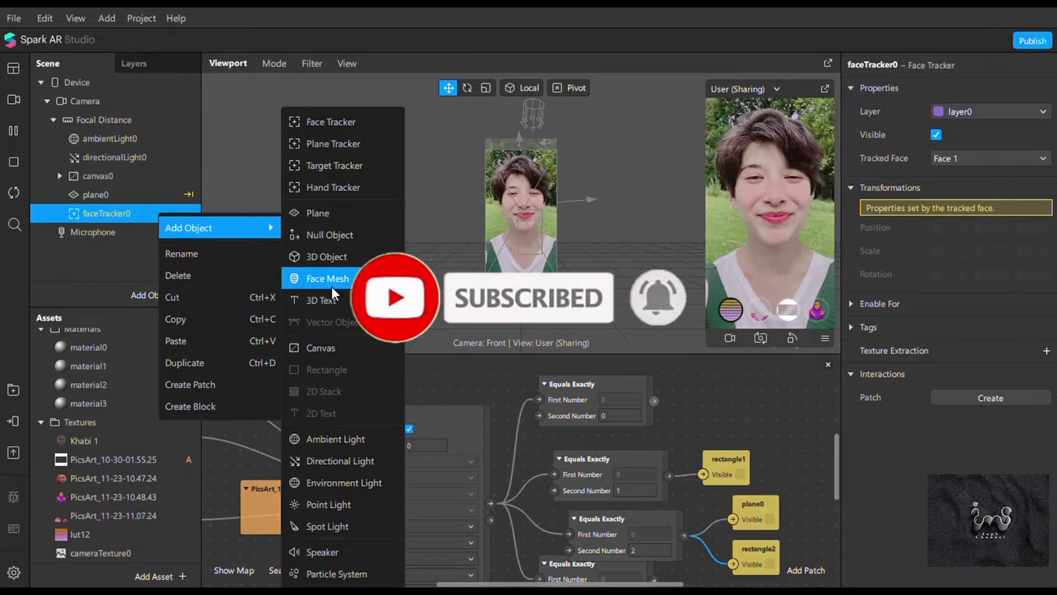
key(Return)
Give the face mesh a new material and set that material's shader type to Flat
click(1047, 382)
click(995, 492)
click(100, 423)
click(976, 92)
click(964, 176)
click(964, 176)
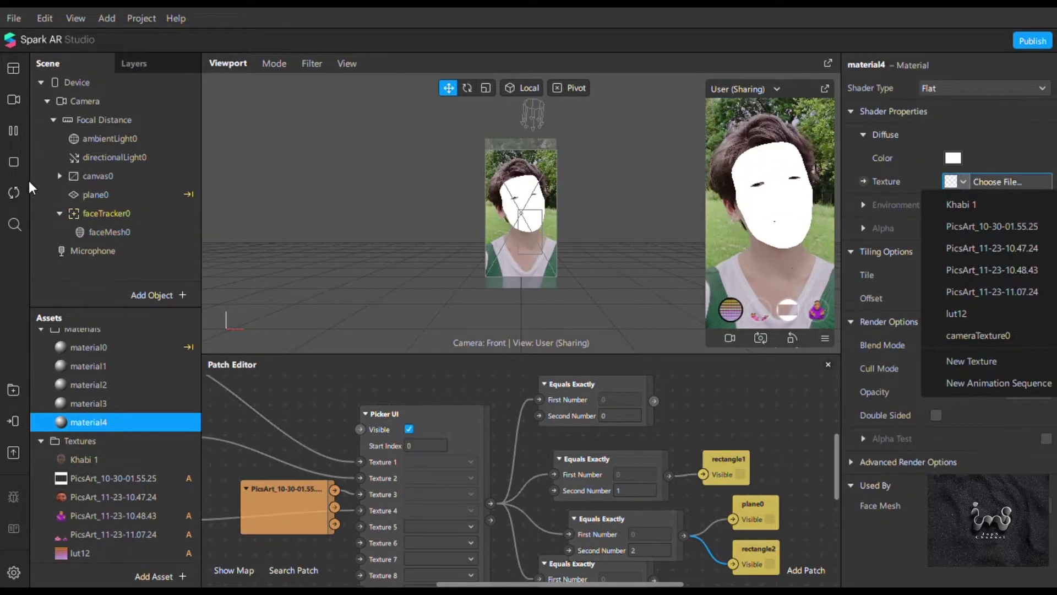
Turn off Eyes and Mouth on faceMesh0 and set material4's diffuse texture to Khabi 1
click(1006, 172)
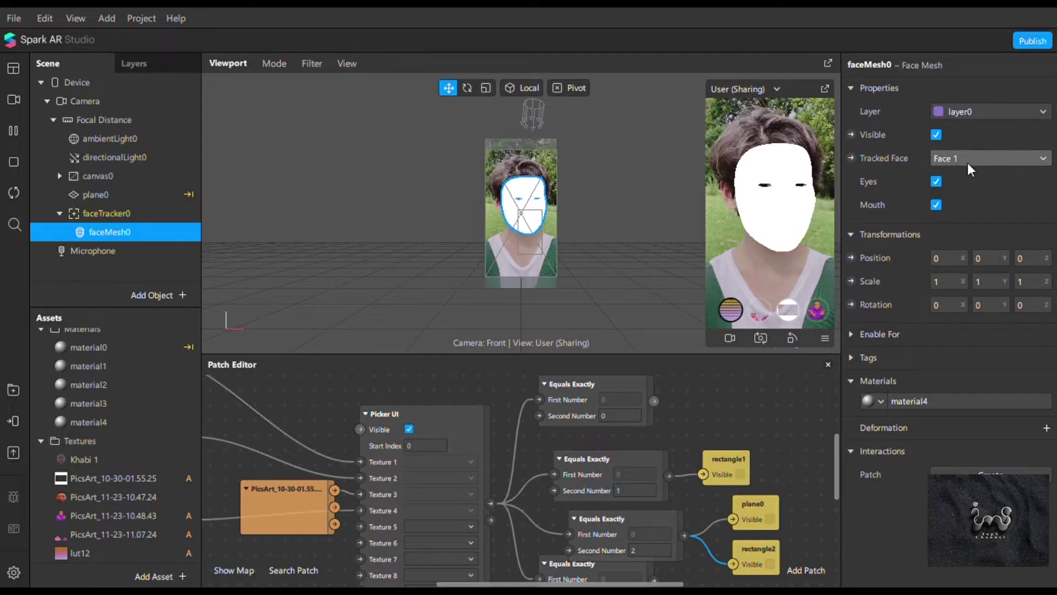
click(936, 182)
click(936, 205)
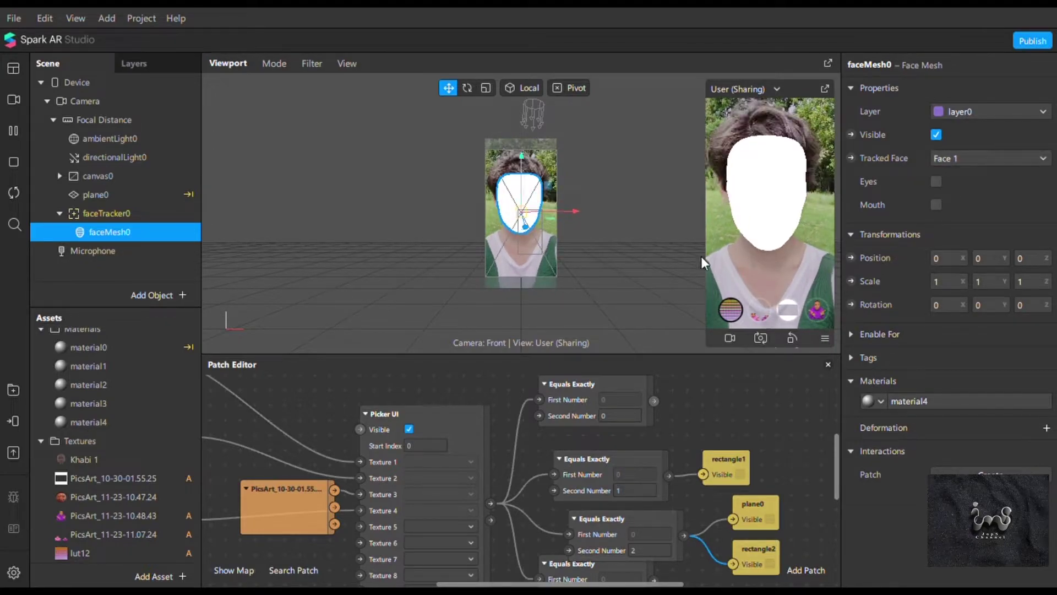
click(90, 423)
click(963, 184)
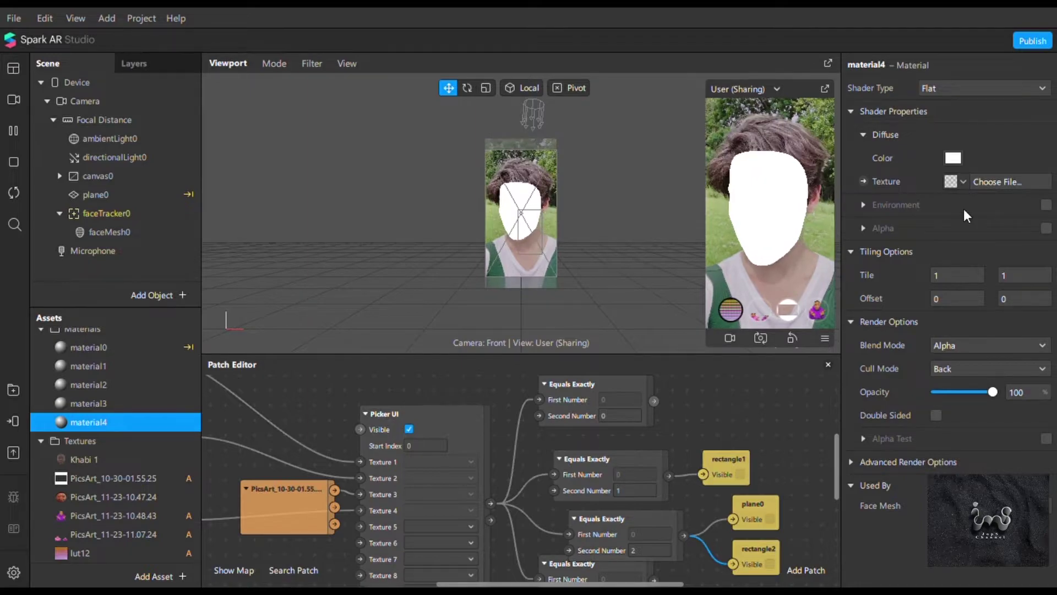
click(963, 209)
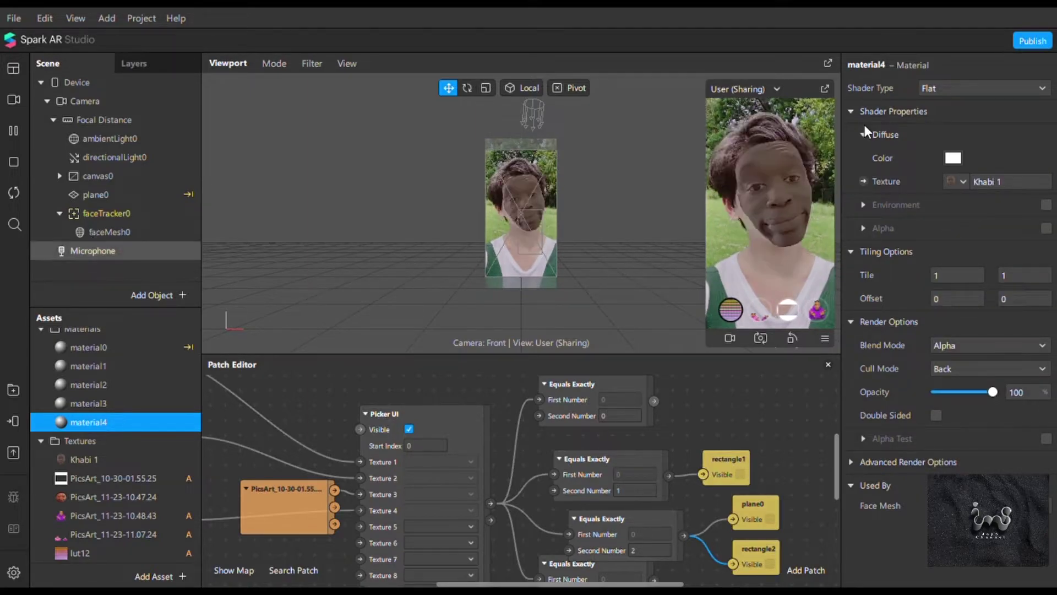
Create a Visible patch for faceMesh0 and drive it from the Equals Exactly patch whose Second Number is 3
click(109, 232)
click(850, 135)
drag(544, 492, 726, 574)
scroll(739, 481, down, 2)
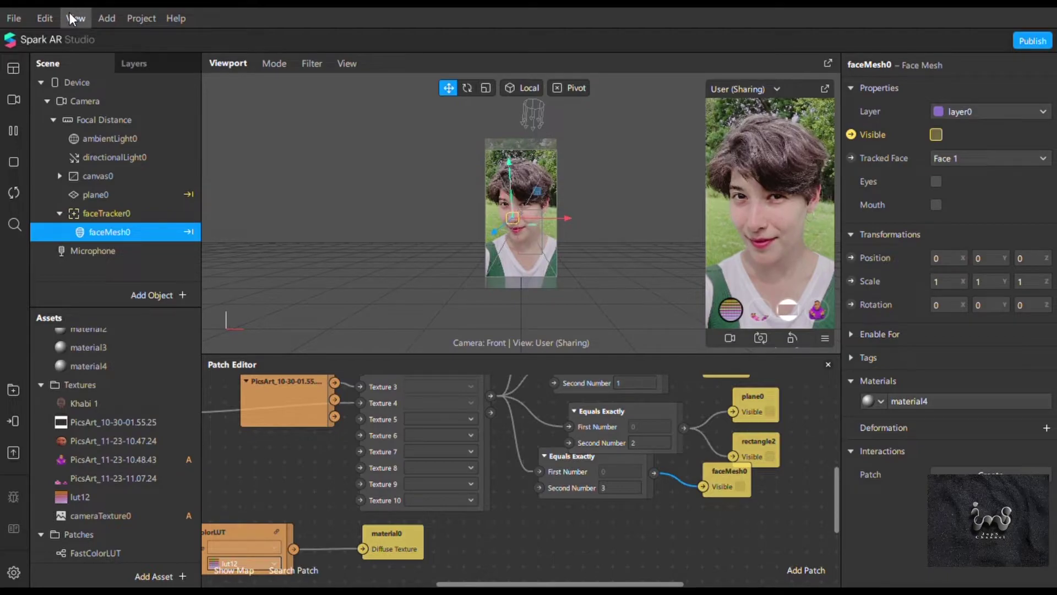
Hide the Patch Editor, set the viewport to Bird's Eye view and enlarge the preview
click(71, 18)
click(94, 42)
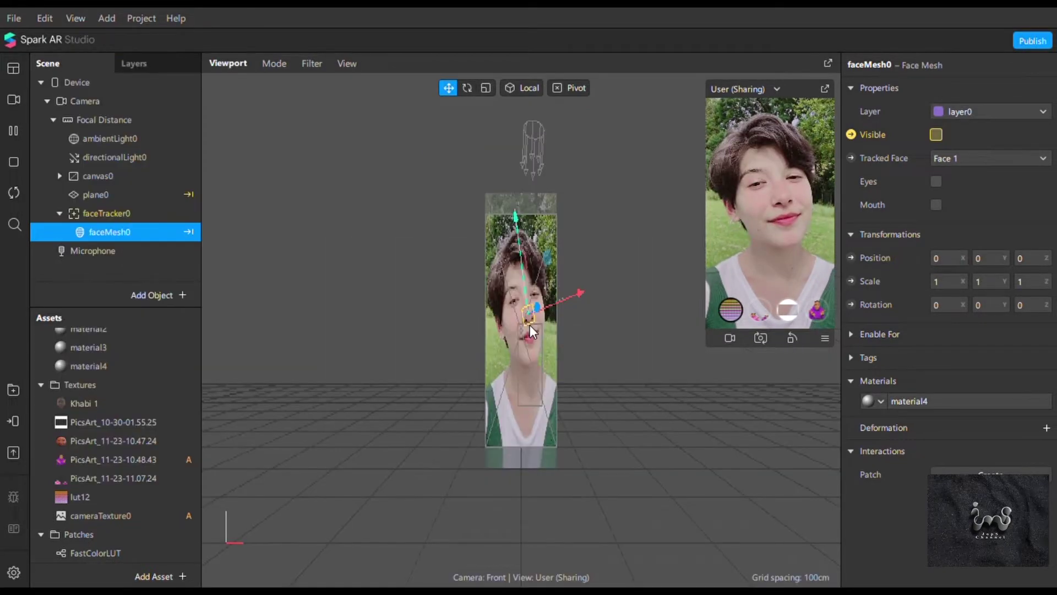
click(337, 64)
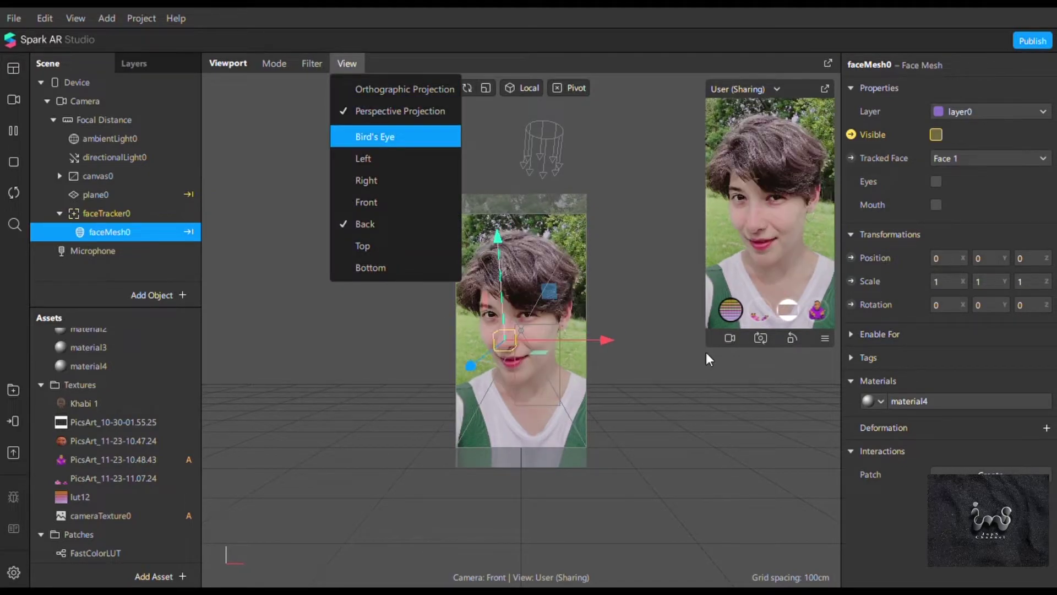
click(375, 137)
drag(707, 347, 575, 573)
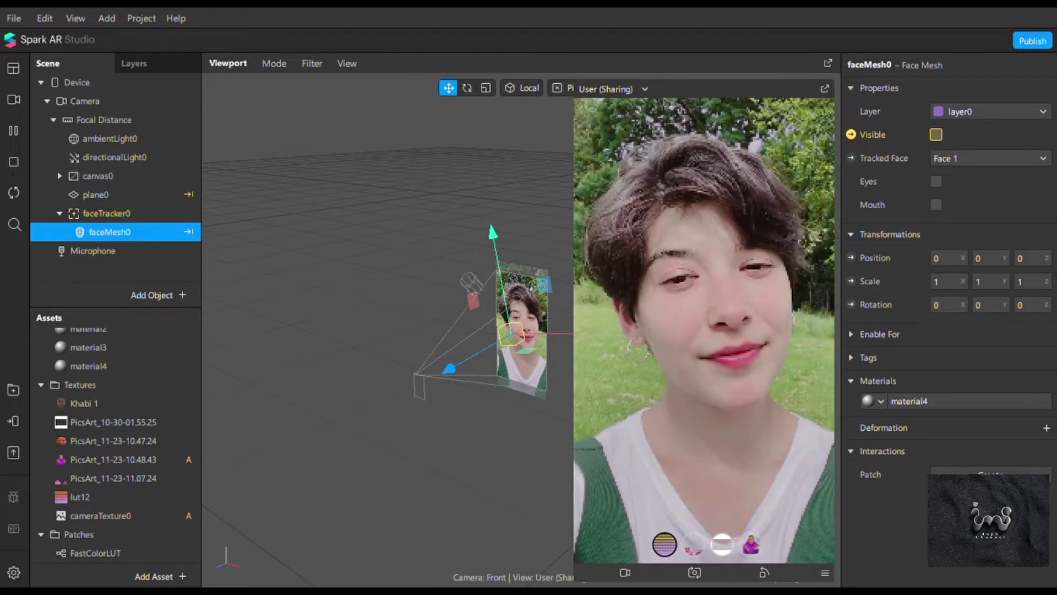
Test the filter by choosing each Picker UI option in the preview, ending on the first one
click(696, 543)
click(725, 551)
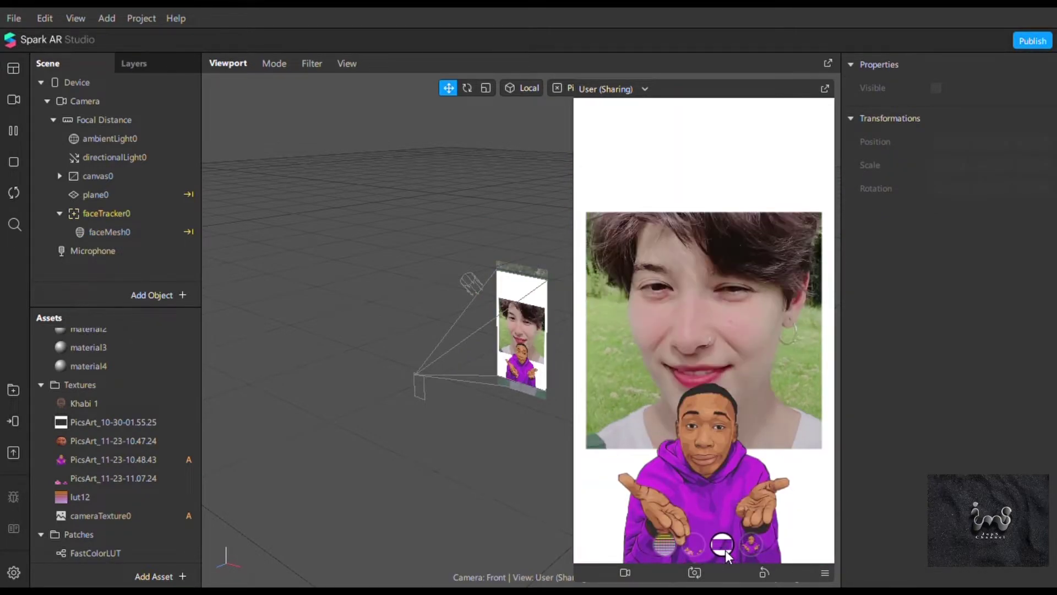
click(755, 544)
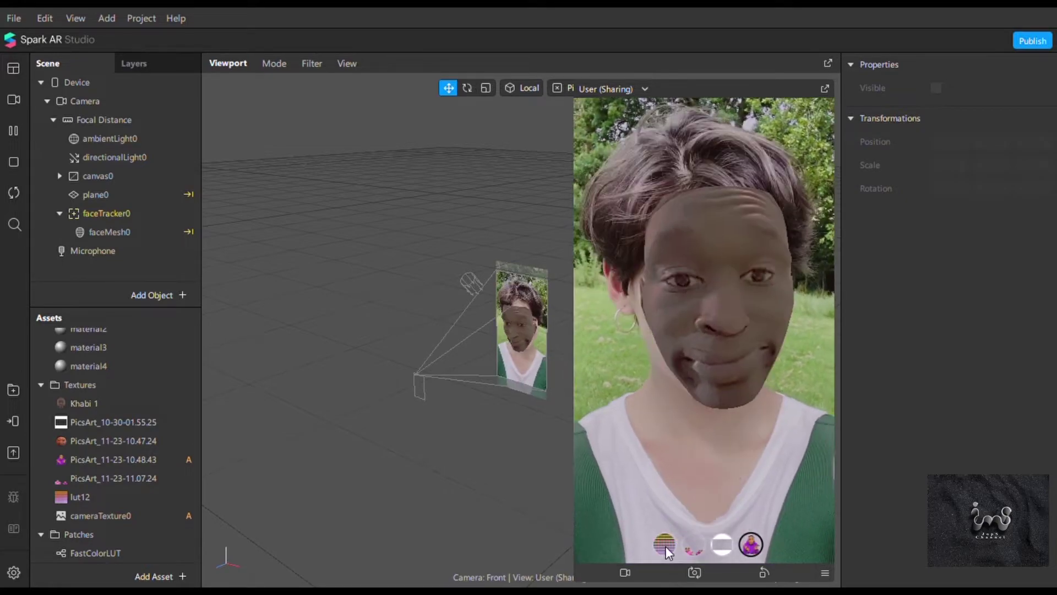
click(665, 546)
Switch the simulation to the video of the long-haired woman and test the second, third and fourth picker options
click(14, 100)
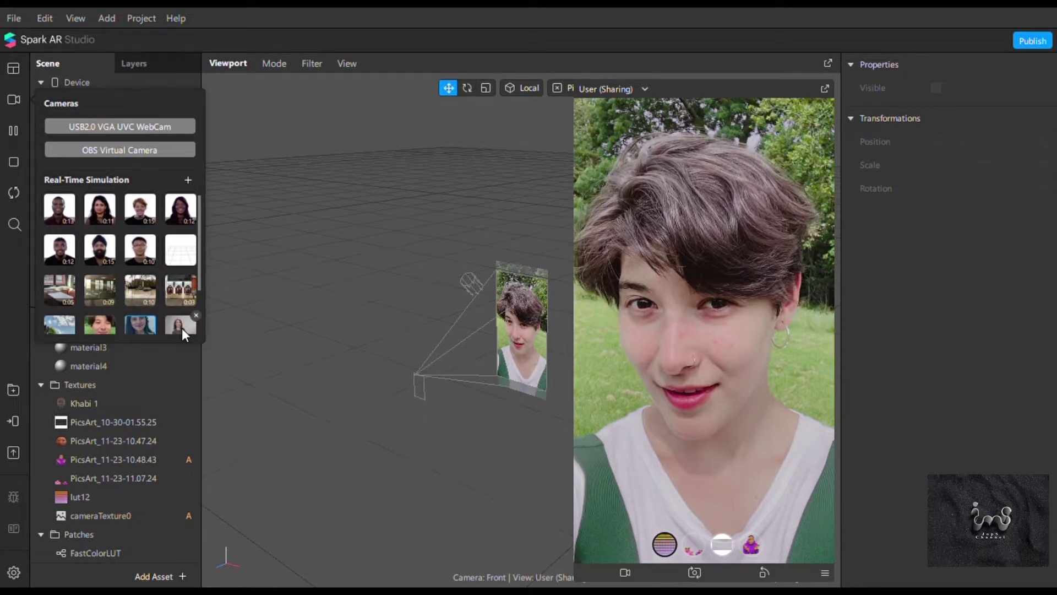
click(692, 549)
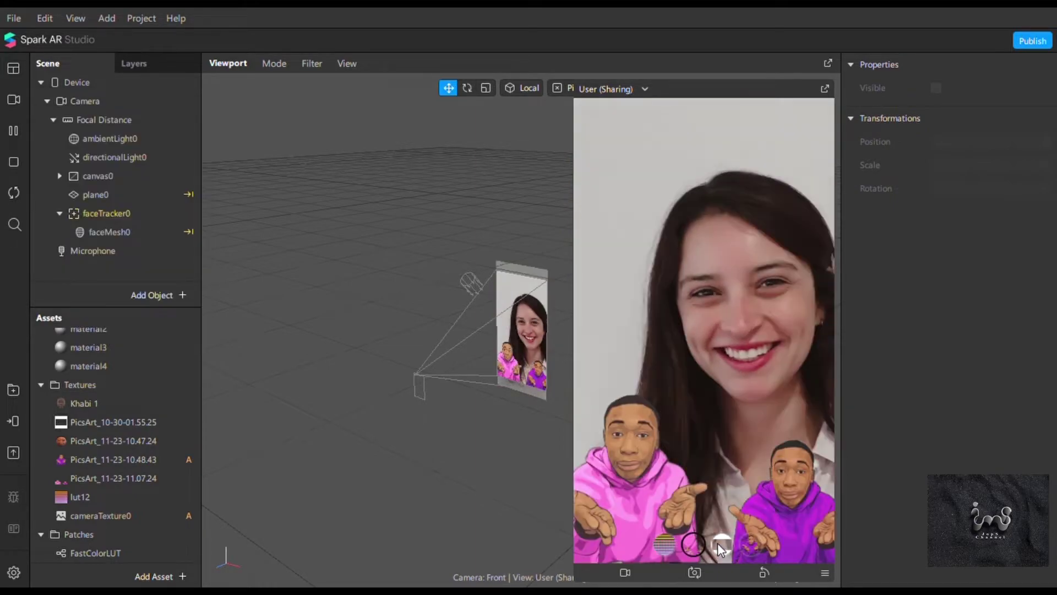
click(719, 544)
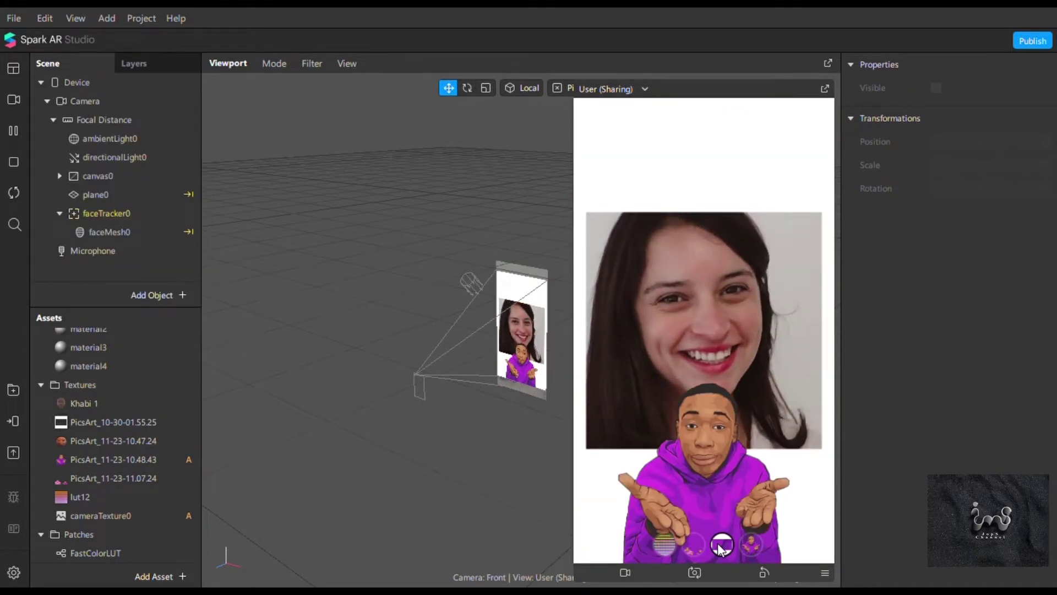
click(752, 544)
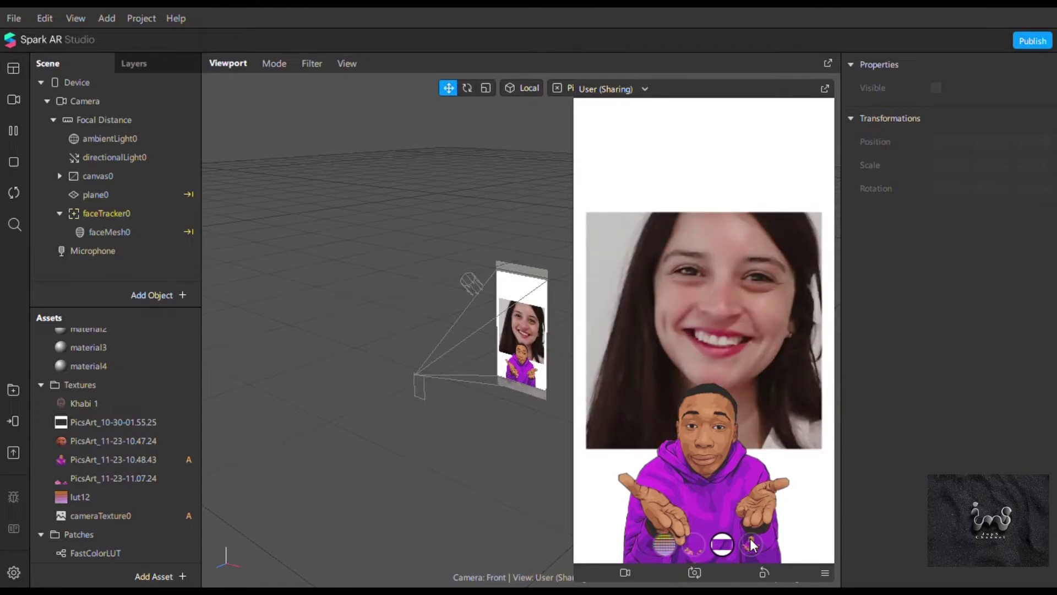
Select material1 through material4 together and adjust their advanced render options, and inspect the same options on material0
double_click(117, 365)
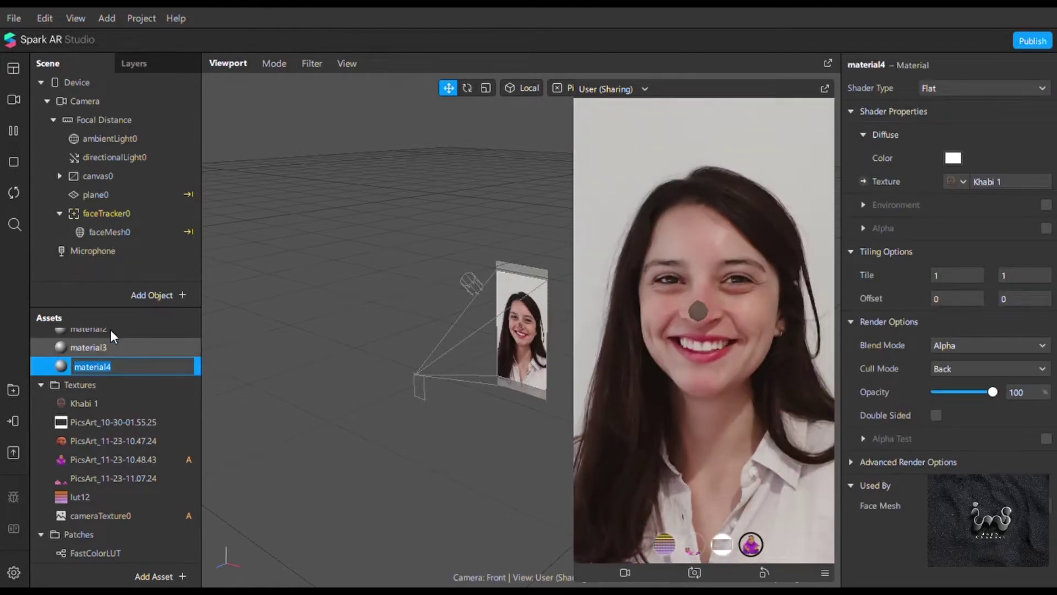
key(shift+Up)
key(shift+Up)
key(Up)
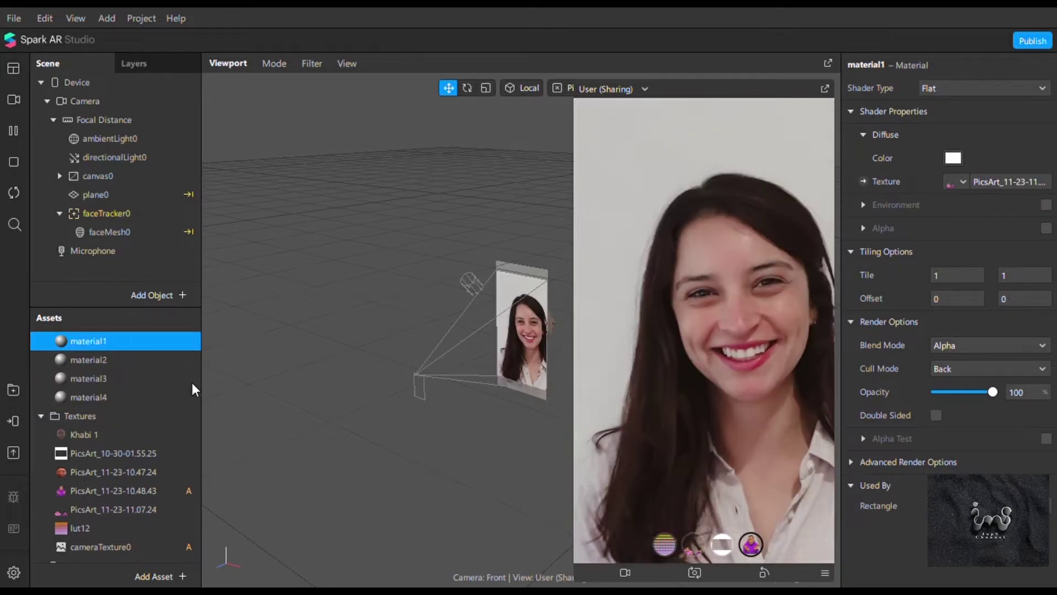
key(shift+Down)
key(shift+Down)
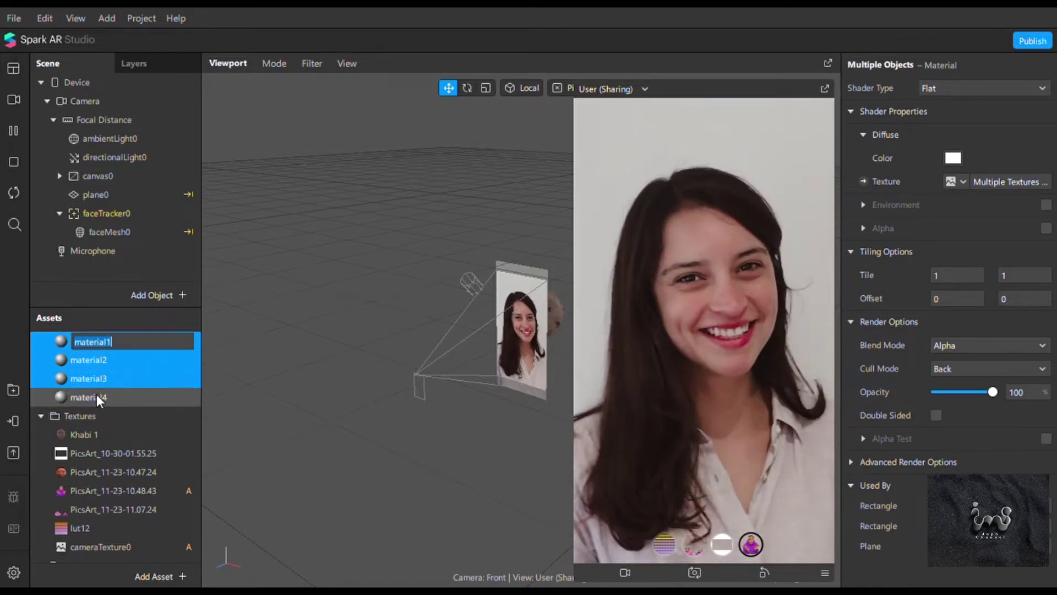
key(shift+Down)
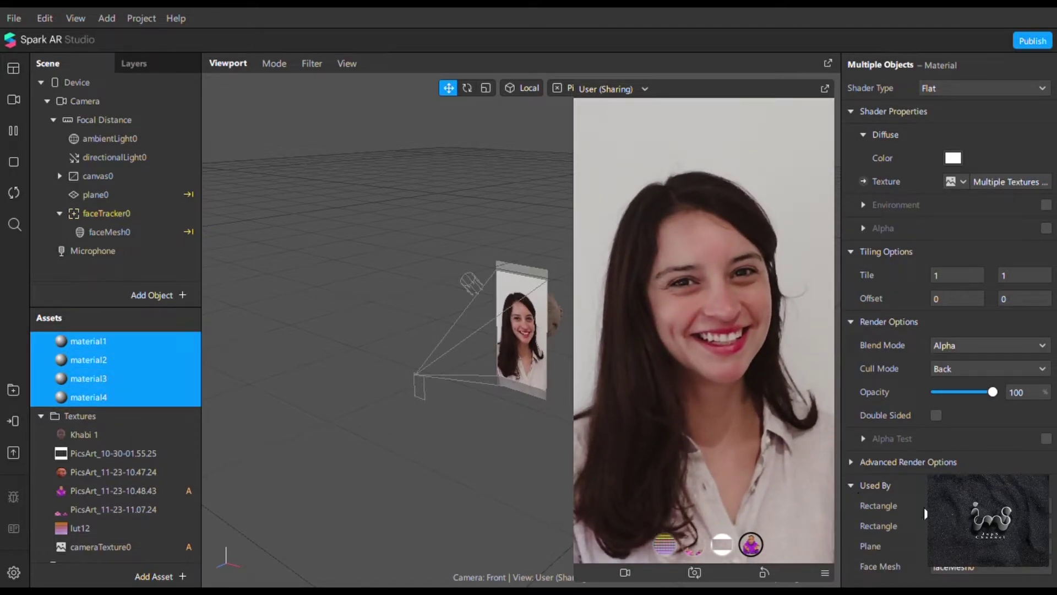
click(335, 276)
scroll(108, 348, up, 2)
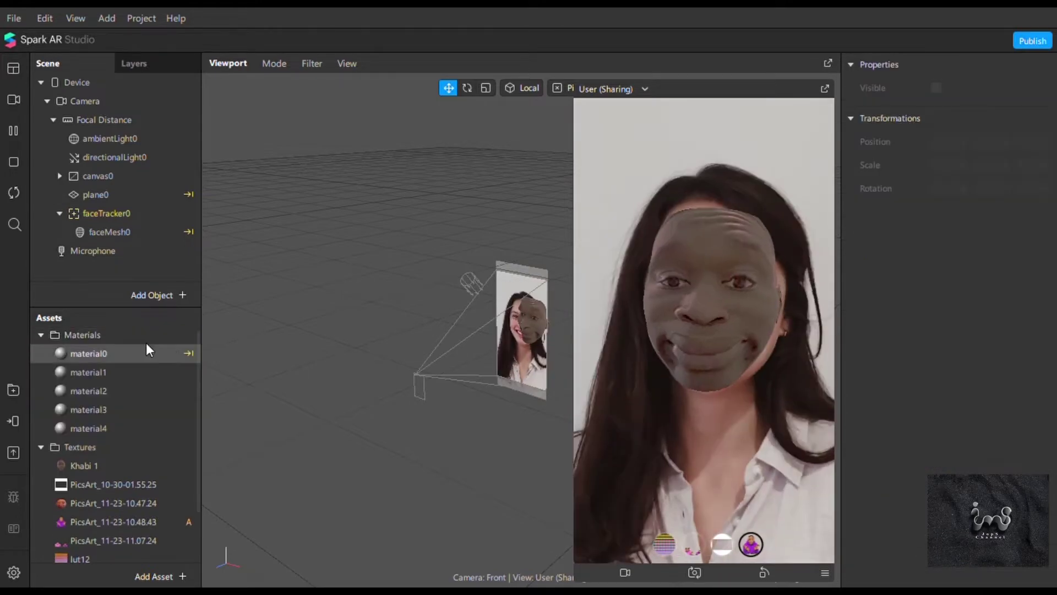
click(107, 352)
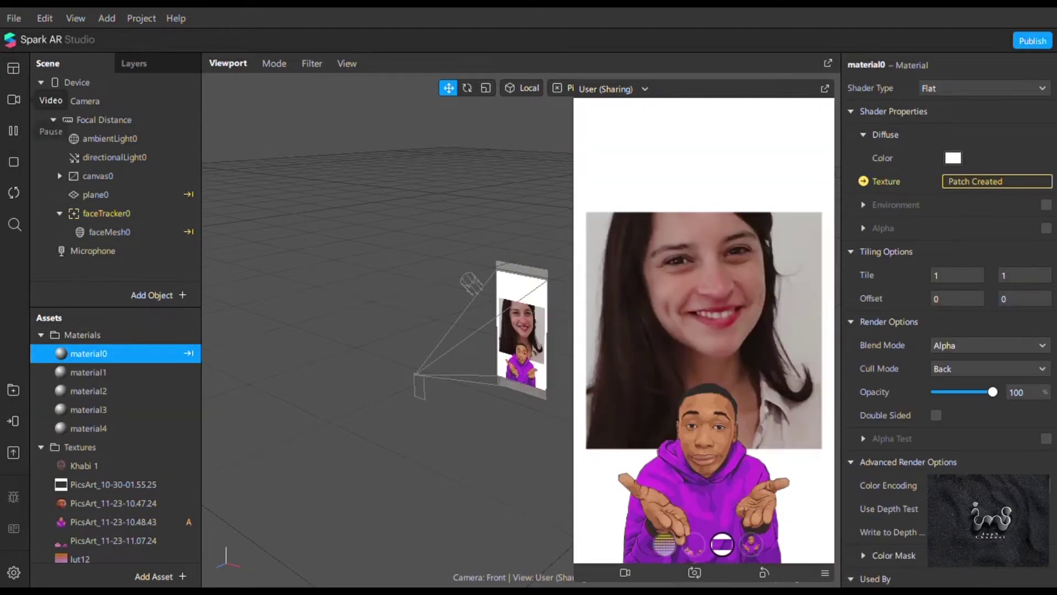
Switch the simulation to the first sample video, the man in the maroon shirt, and test the fourth picker option
click(13, 100)
scroll(103, 300, down, 1)
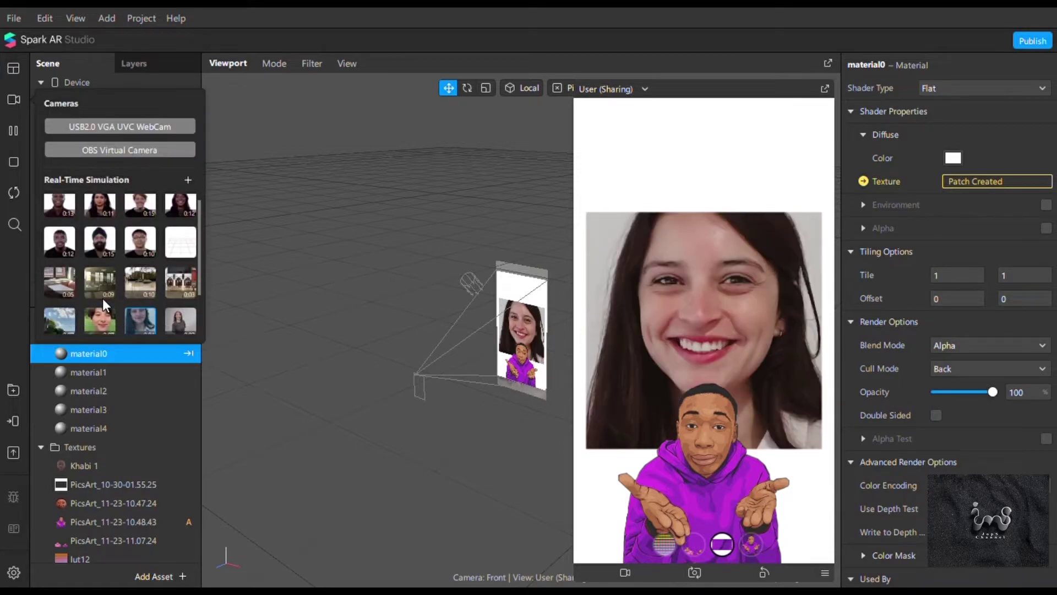
scroll(91, 252, down, 3)
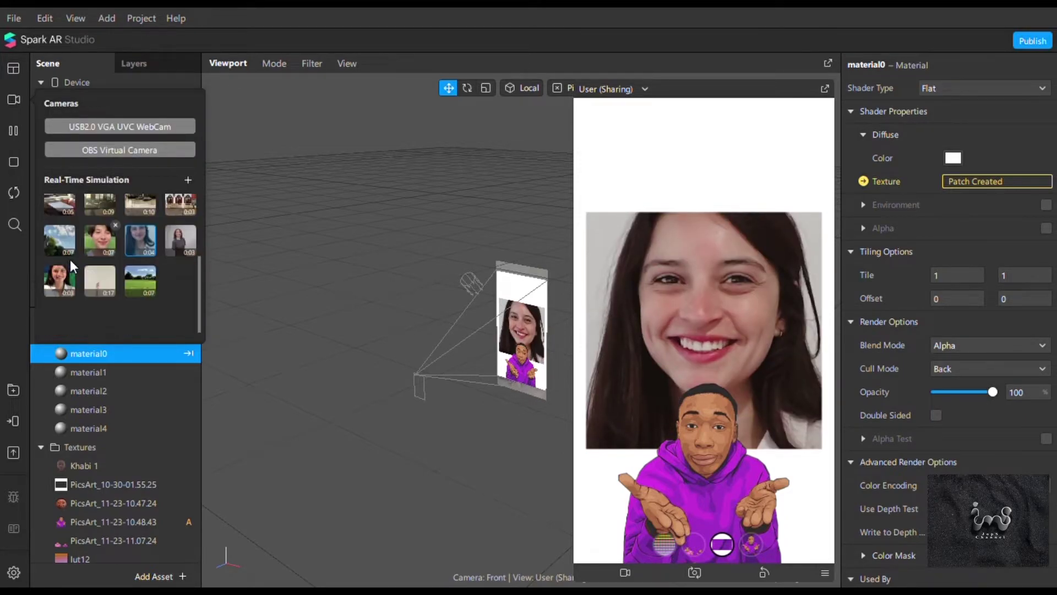
scroll(59, 230, up, 3)
click(58, 223)
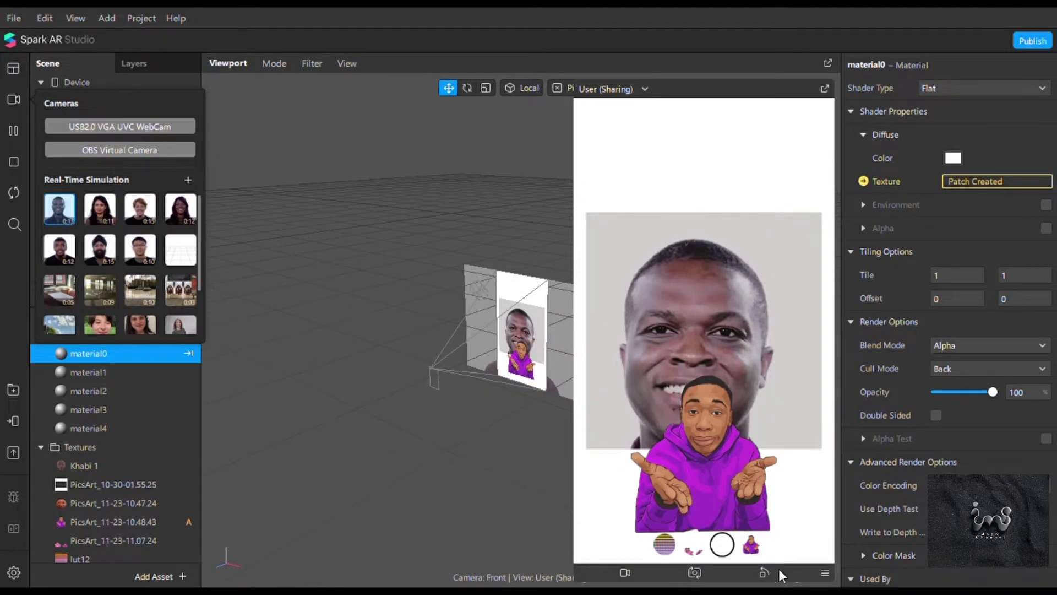
click(757, 547)
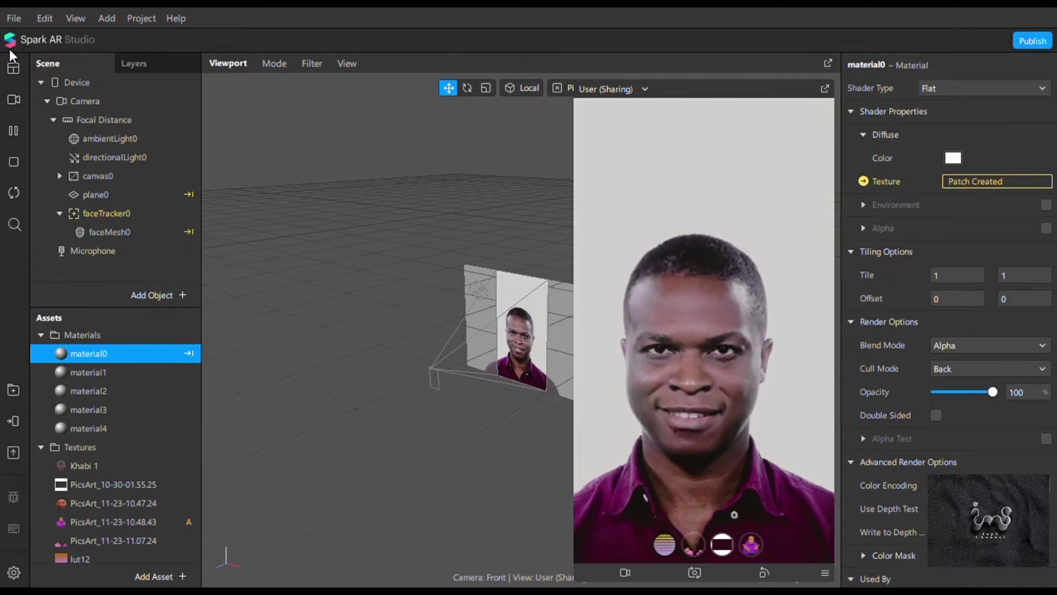
Switch the simulation to the short-haired redheaded woman's video and test the second, third and fourth picker options, ending on the second
click(13, 101)
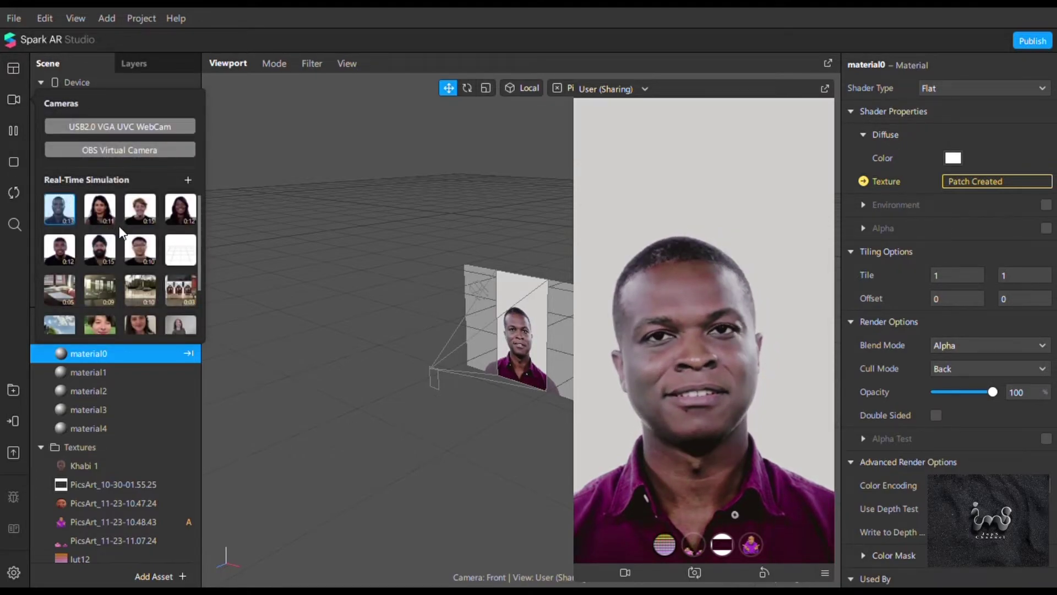
click(151, 207)
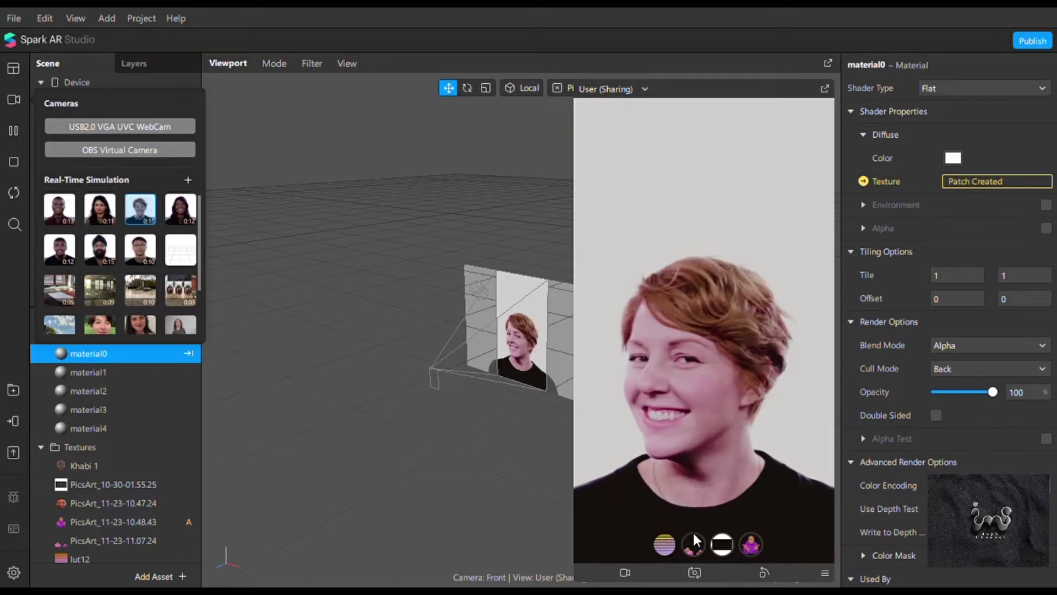
click(693, 547)
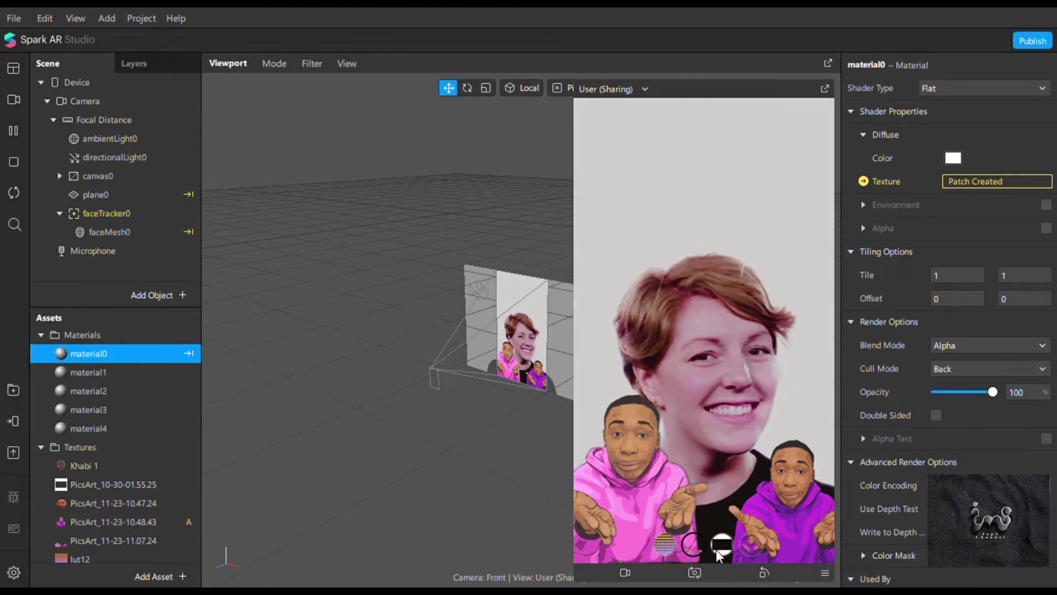
click(716, 550)
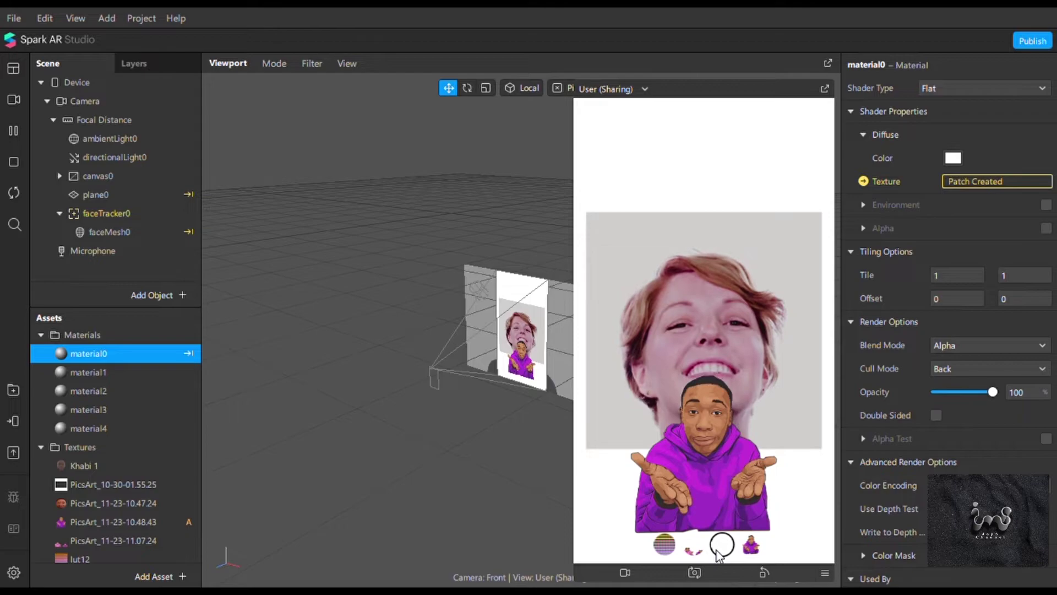
click(752, 549)
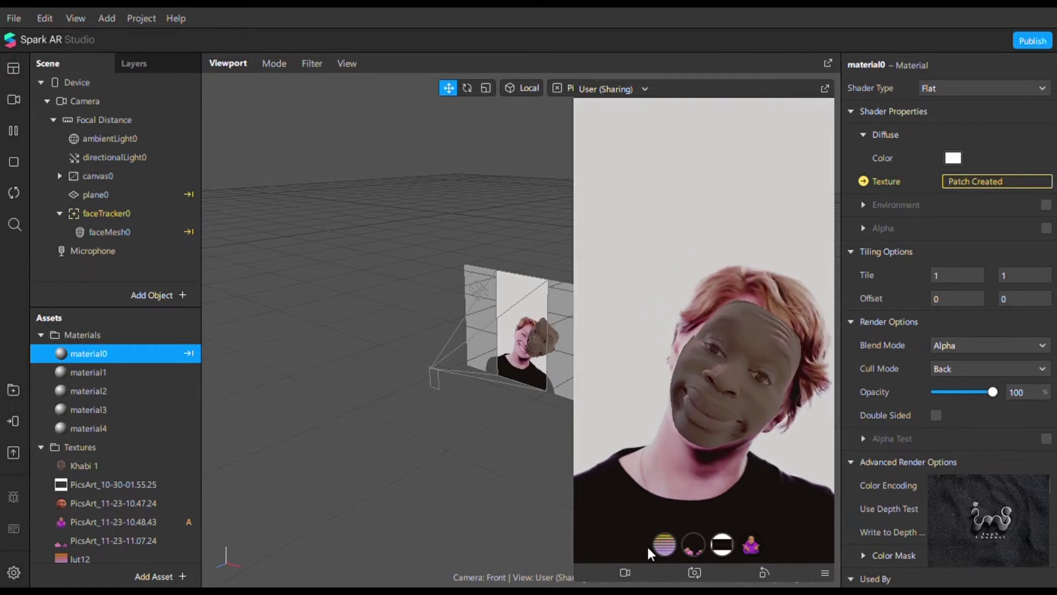
click(693, 544)
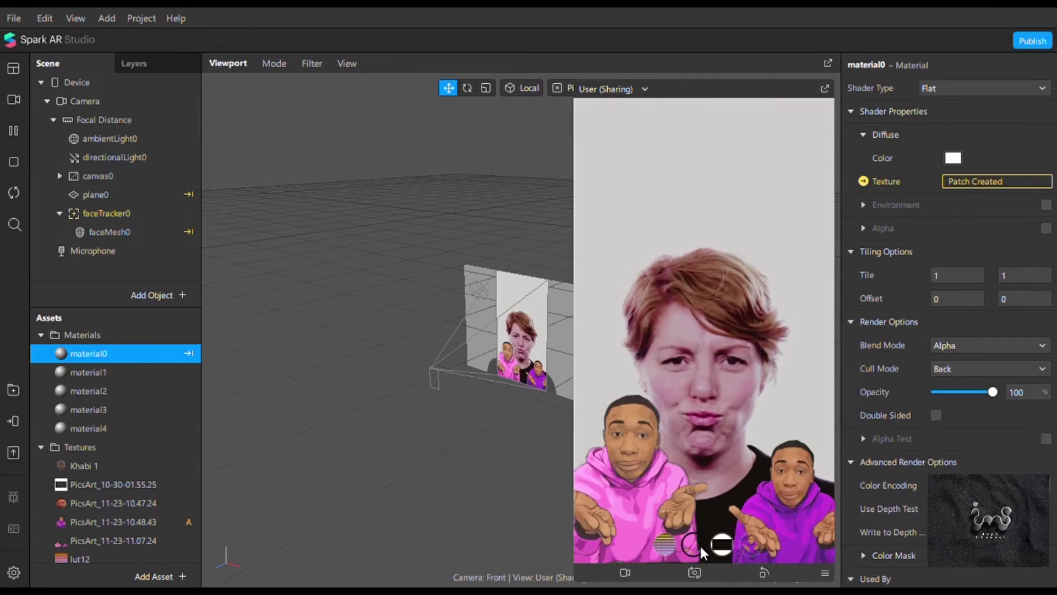
Preview the second picker option on the simulation video of the woman in front of the painted brick wall
click(2, 107)
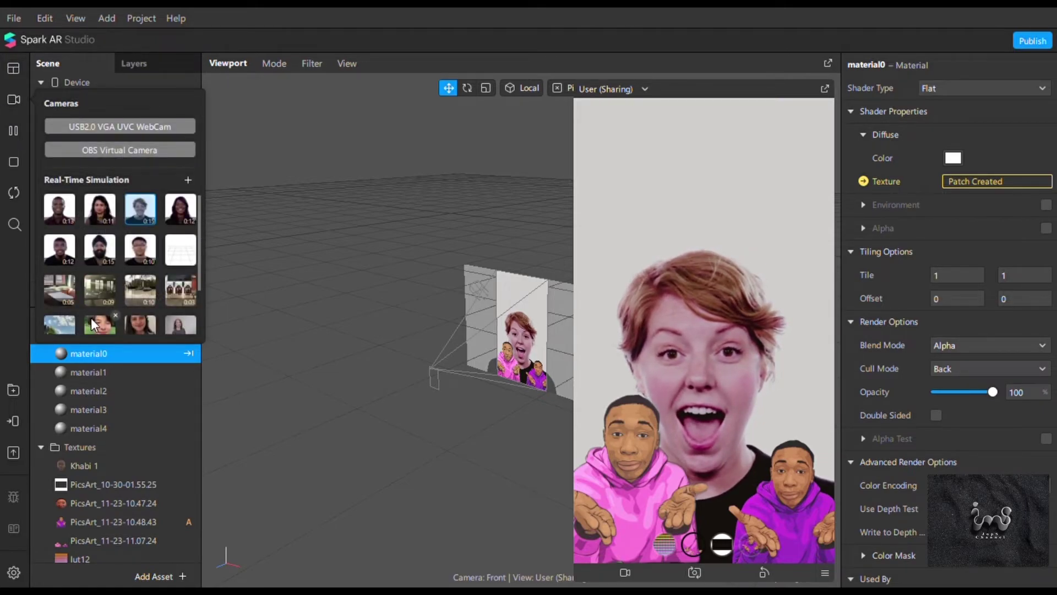
scroll(91, 318, down, 3)
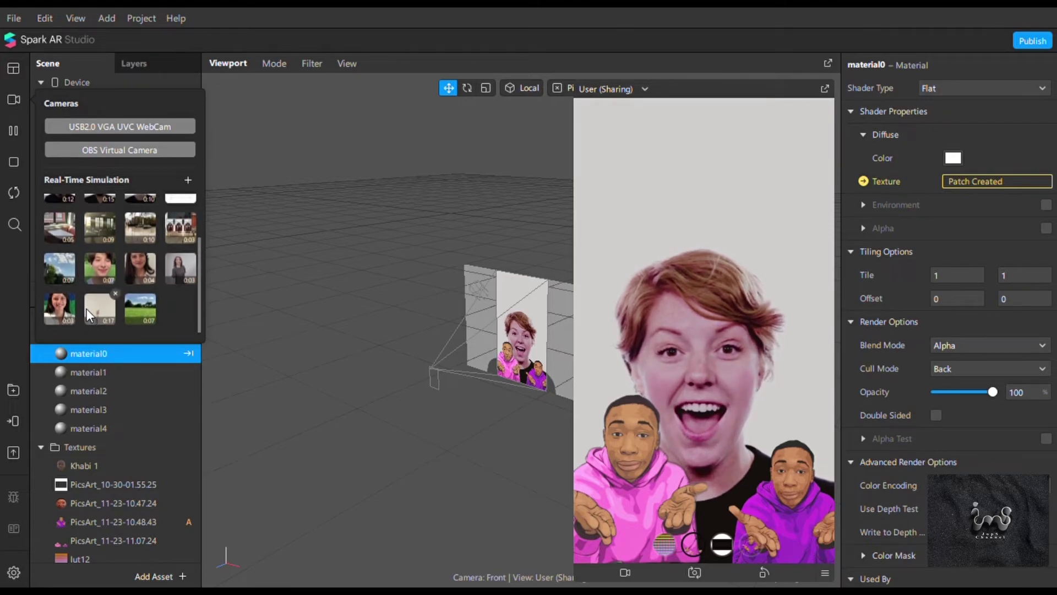
click(59, 308)
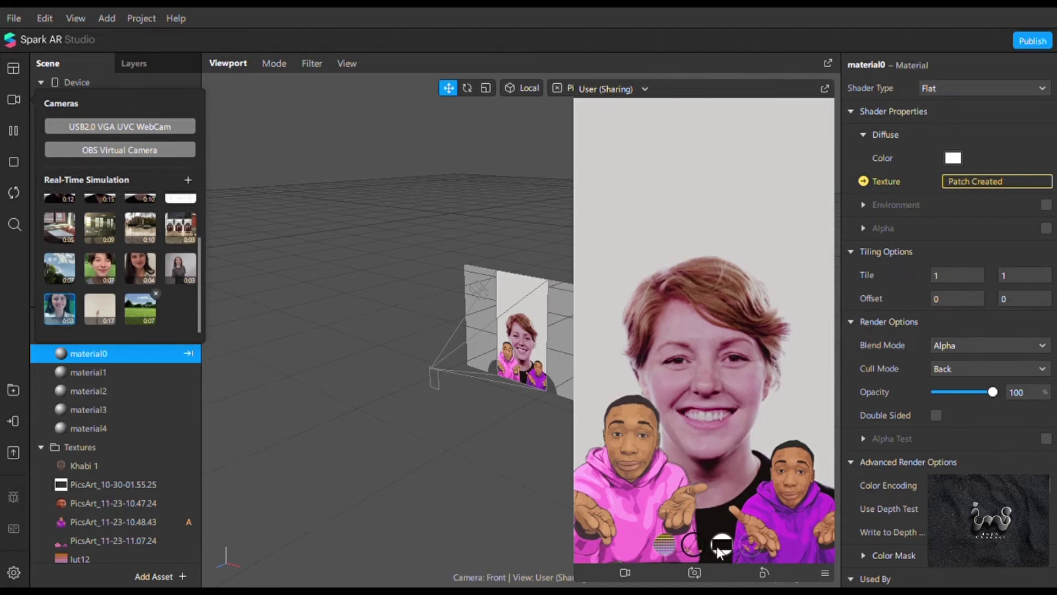
click(687, 544)
Preview the effect on the outdoor landscape videos and on the video of the bearded man in the second row
click(12, 103)
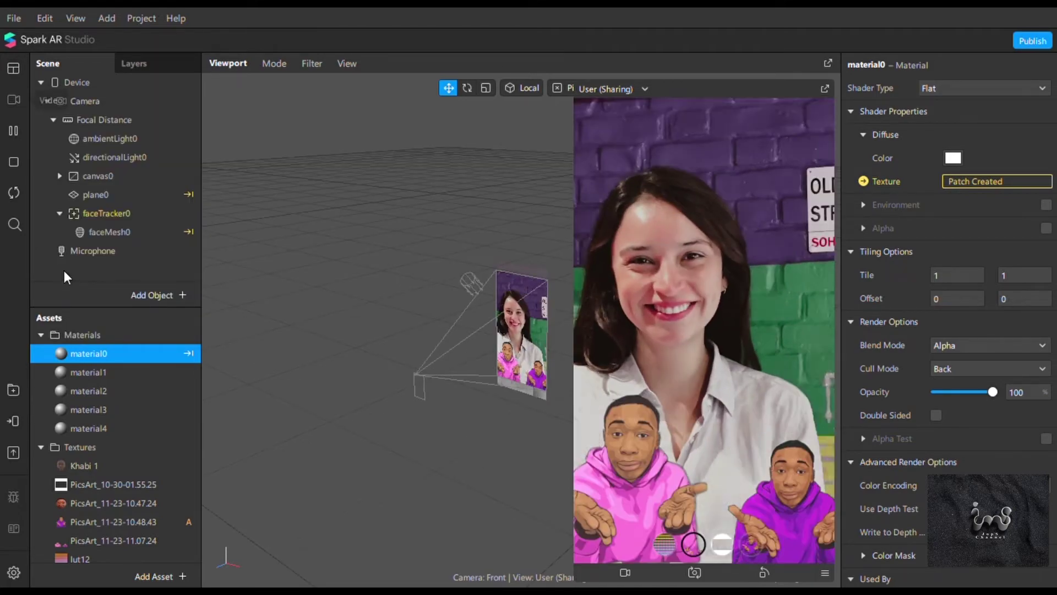
click(64, 270)
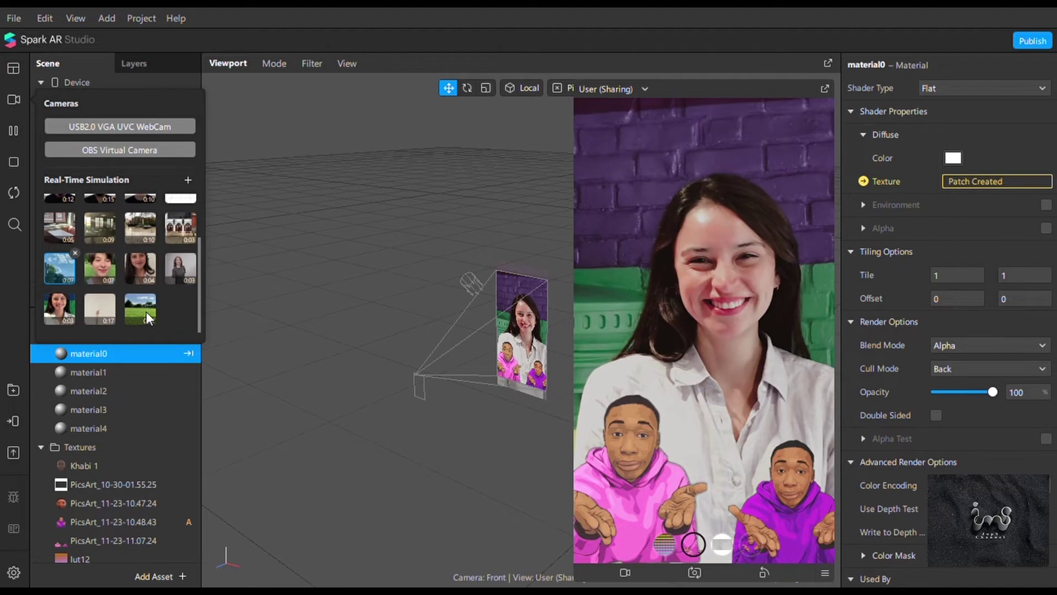
click(129, 311)
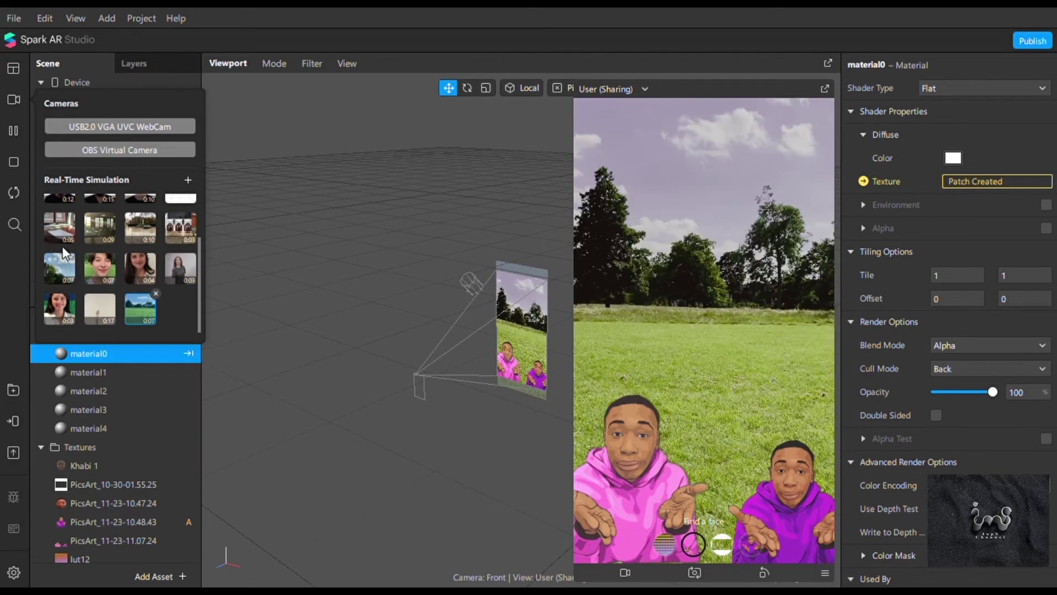
scroll(65, 252, up, 1)
scroll(65, 253, up, 2)
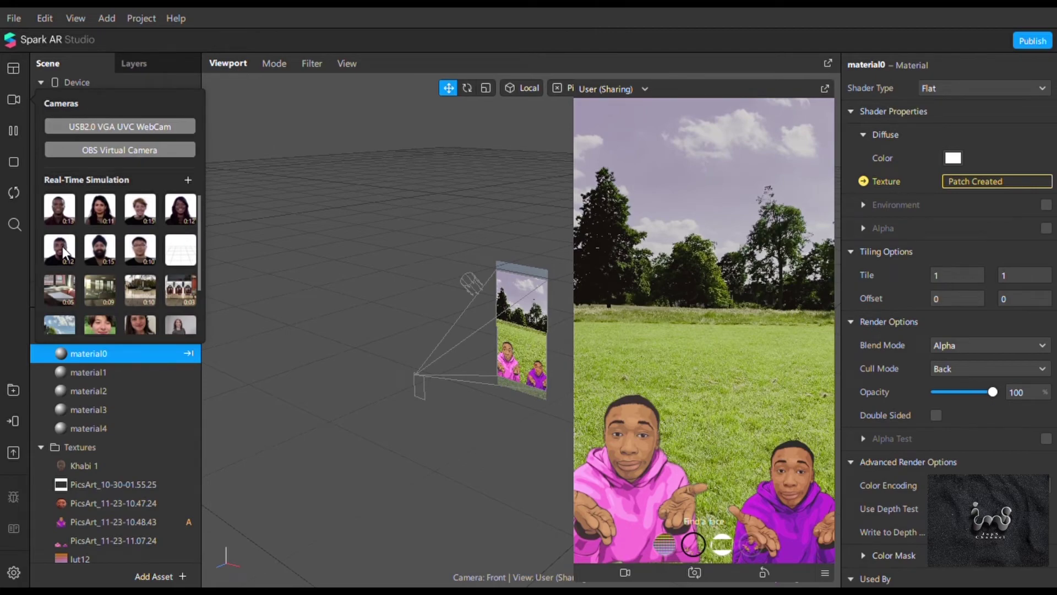
click(65, 252)
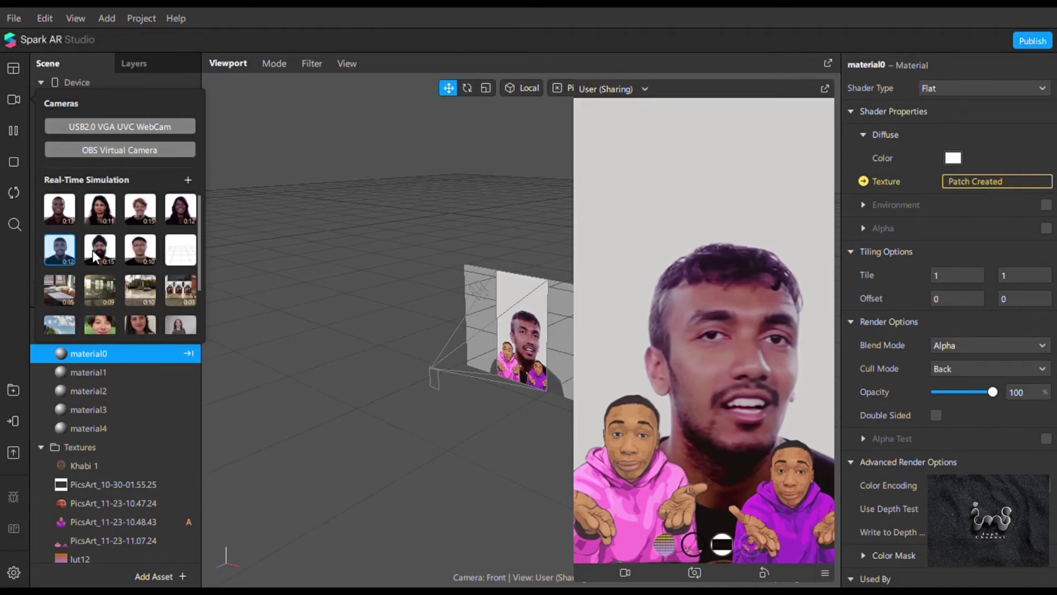
click(98, 287)
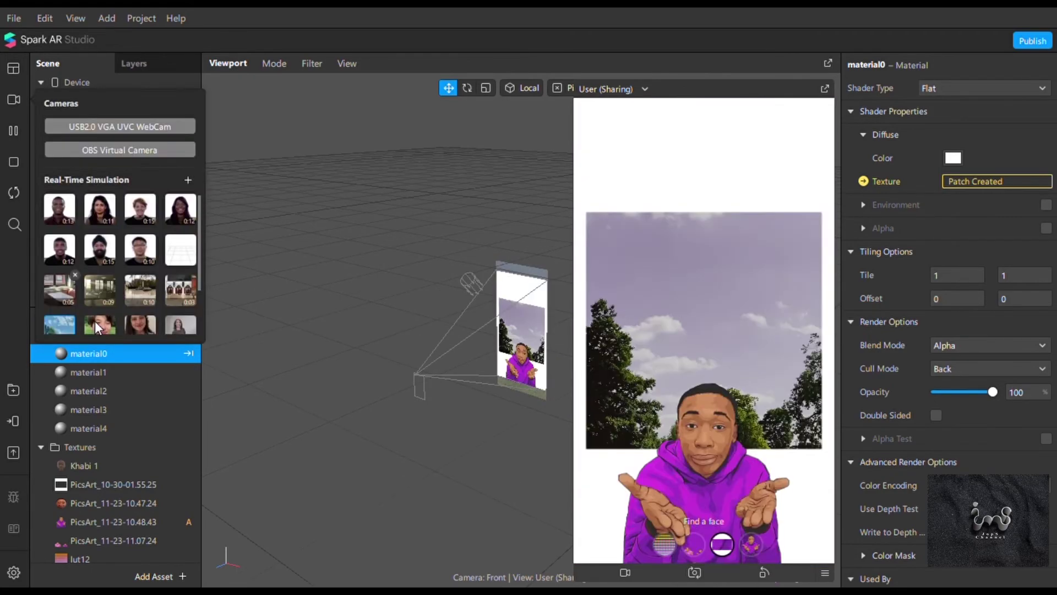
Switch the simulation to the short-haired person in the green garden and test the third, second and fourth picker options
click(95, 320)
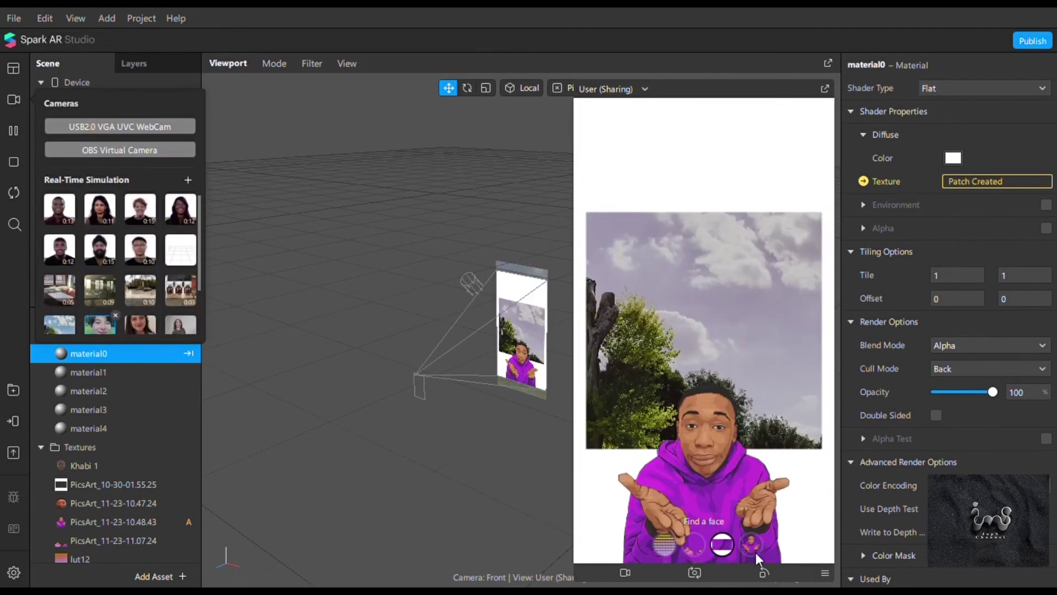
click(731, 538)
click(732, 538)
click(720, 543)
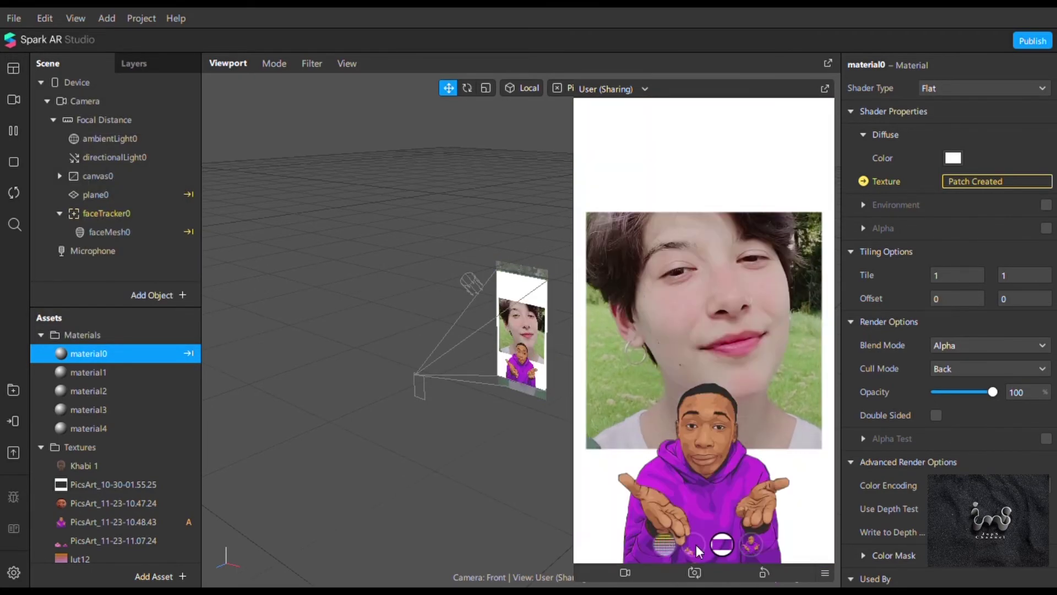
click(696, 545)
click(695, 545)
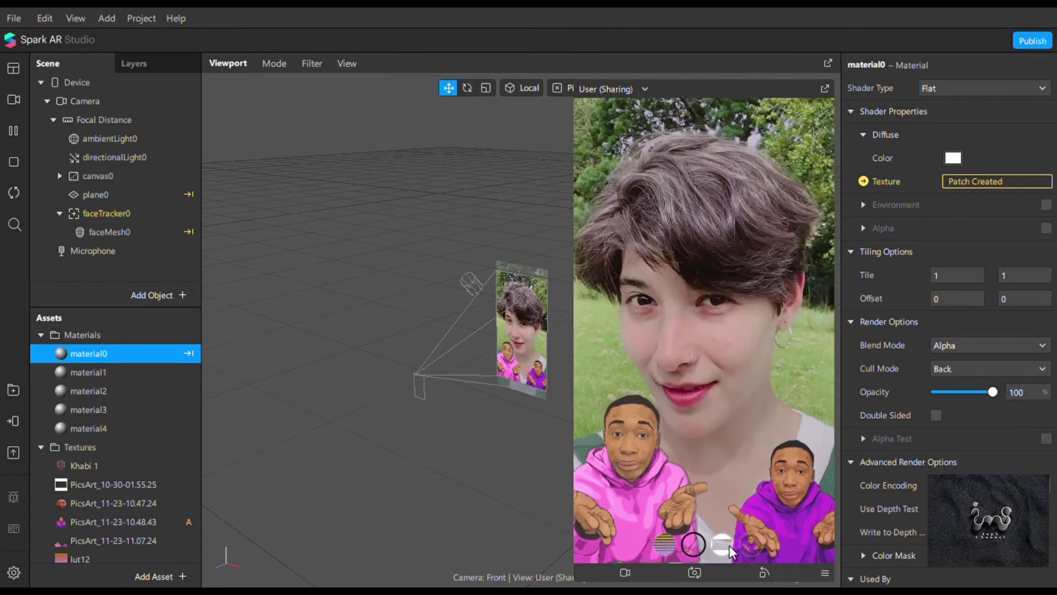
click(766, 540)
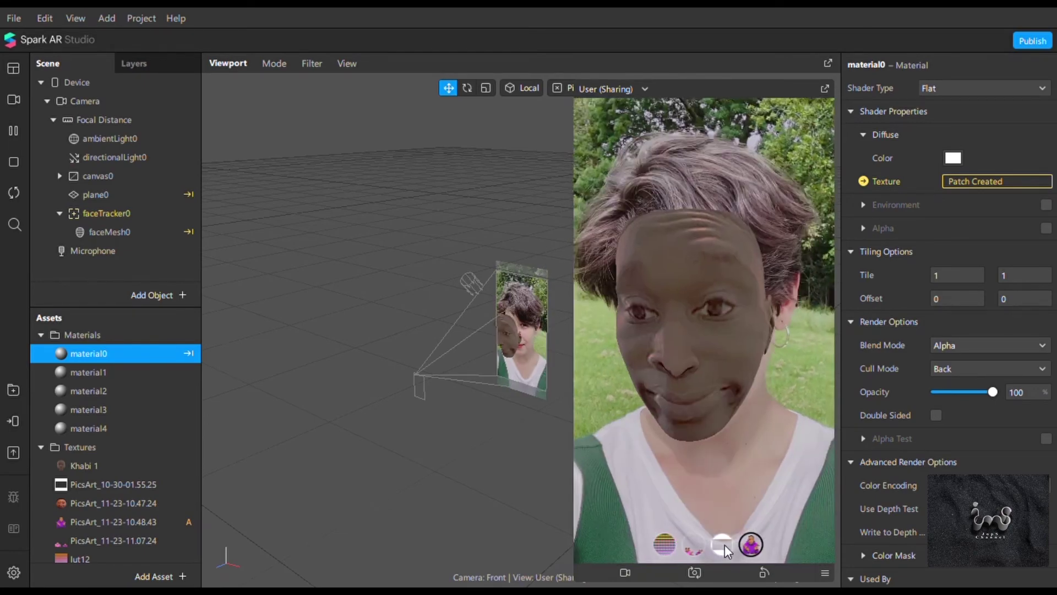
Scale faceMesh0 to about 1.0887 in X and Y with the simulation paused on the fourth picker option, and resume playback on the third option
double_click(130, 227)
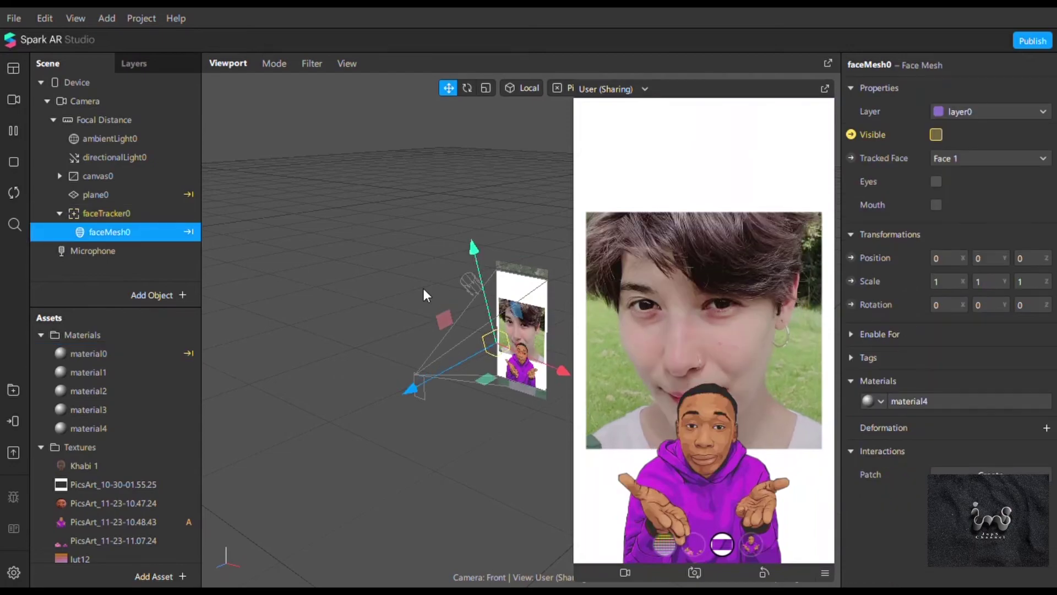
click(751, 543)
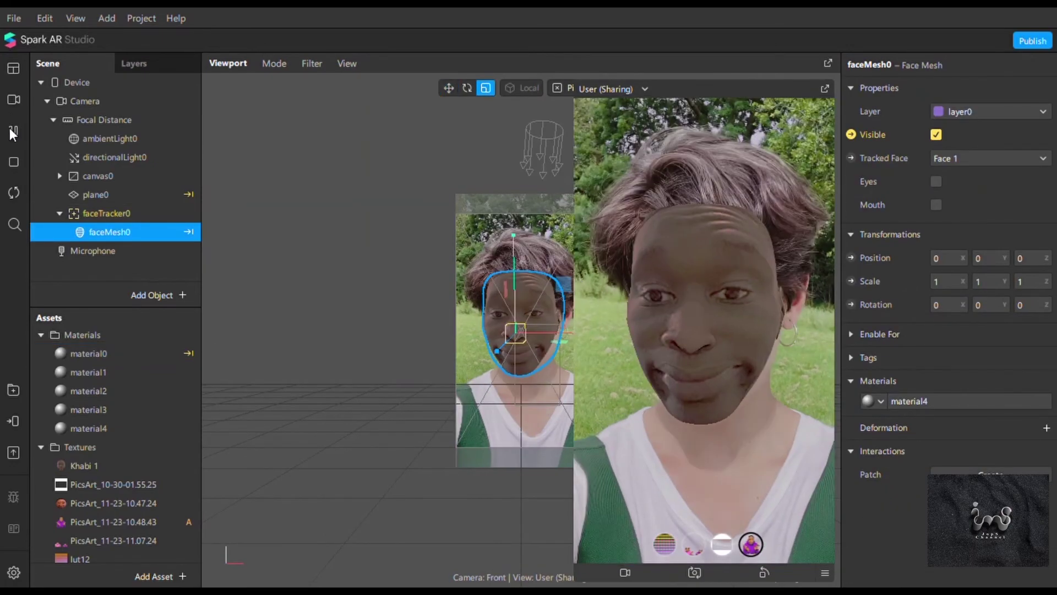
click(12, 130)
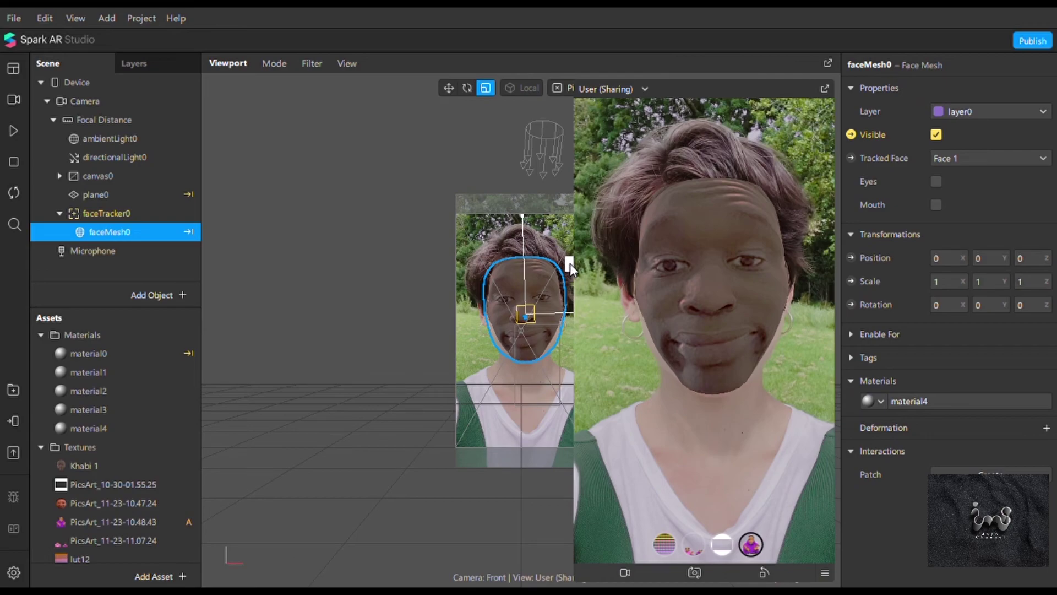
drag(570, 264, 584, 266)
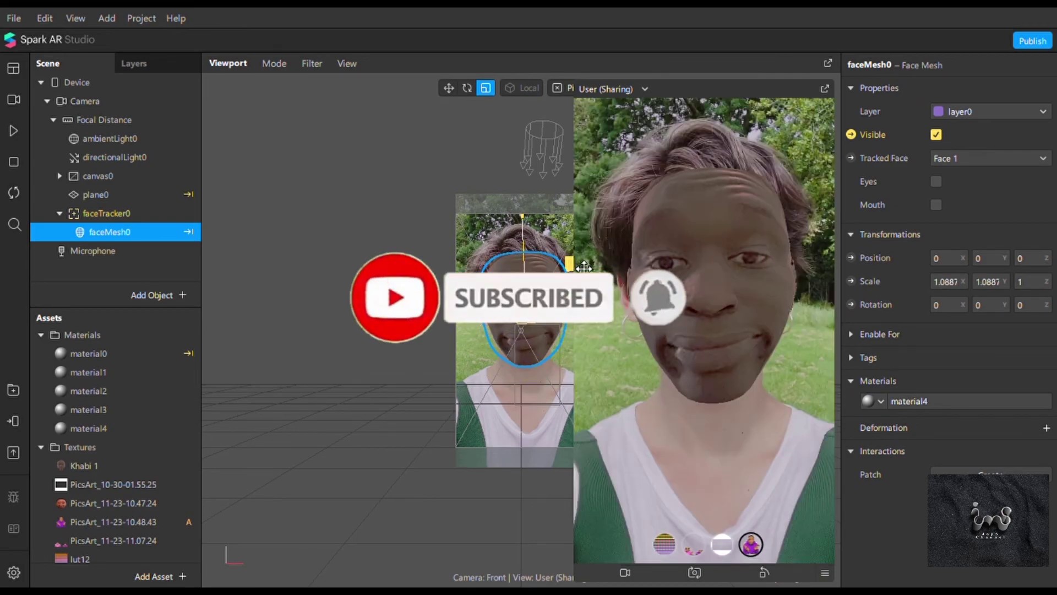
click(728, 551)
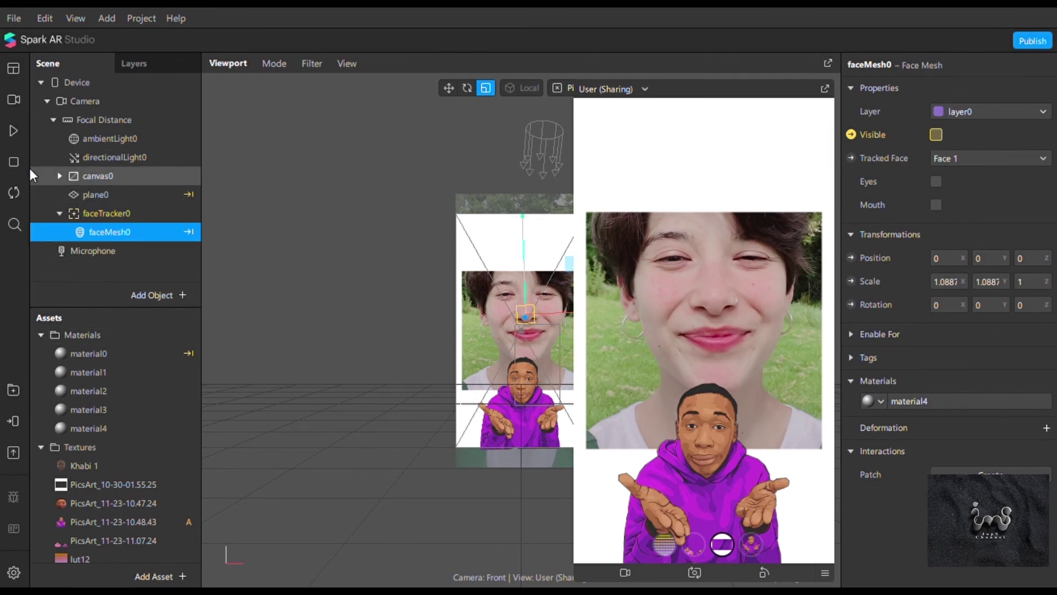
click(12, 127)
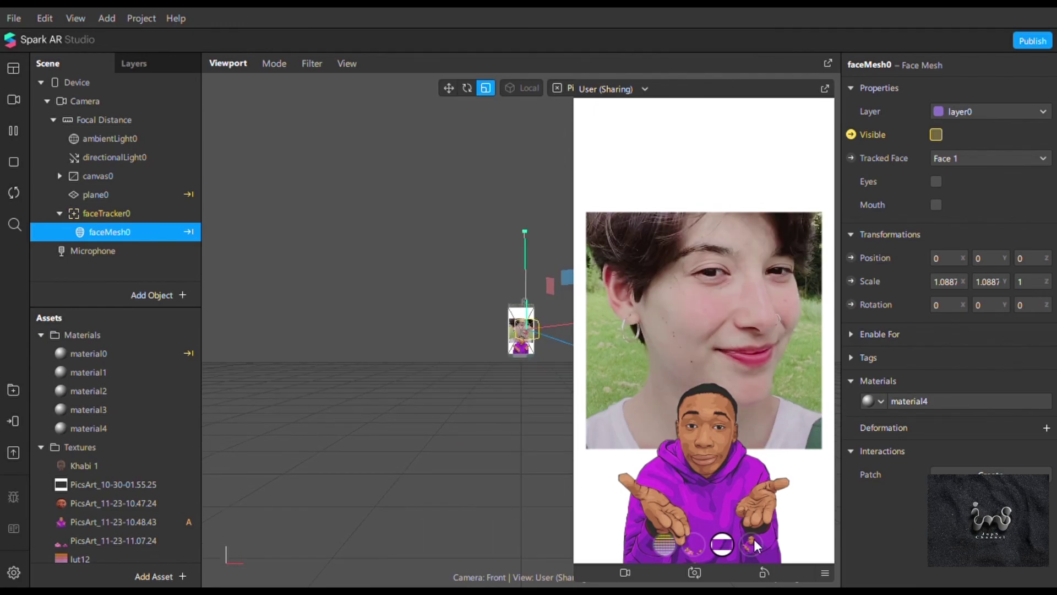